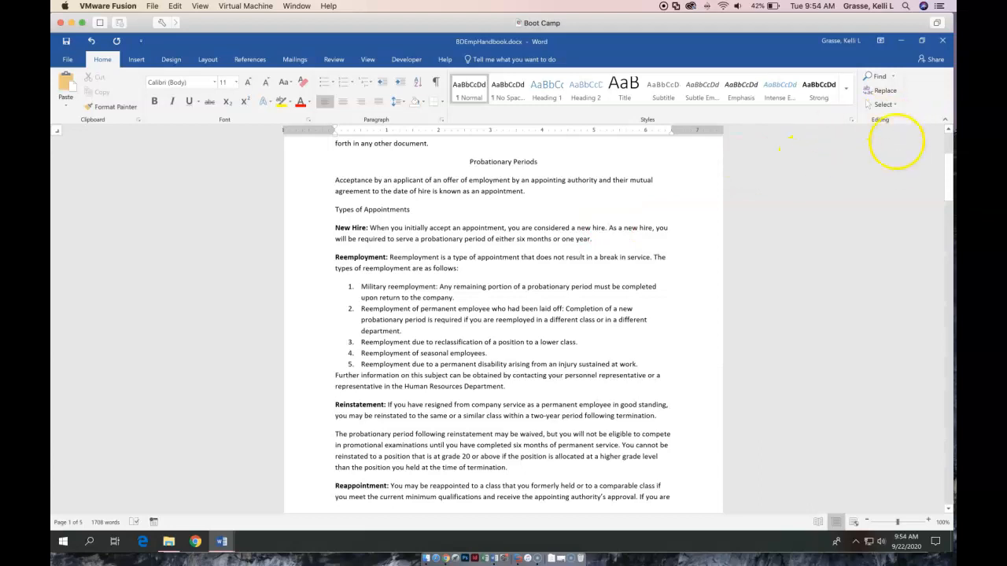
Step: Insert a test page break before the Introduction heading
scroll(944, 177, "up", 5)
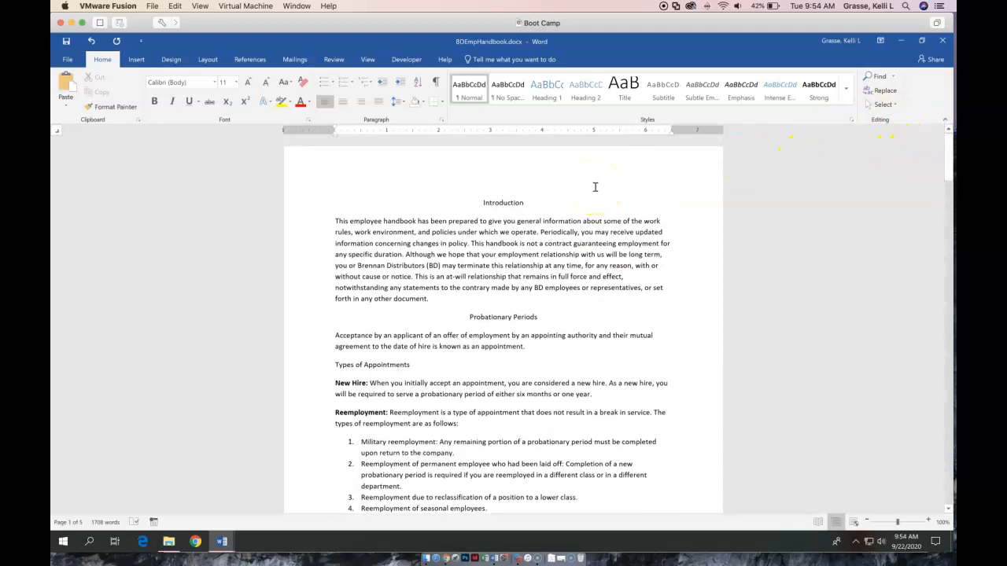
left_click(512, 224)
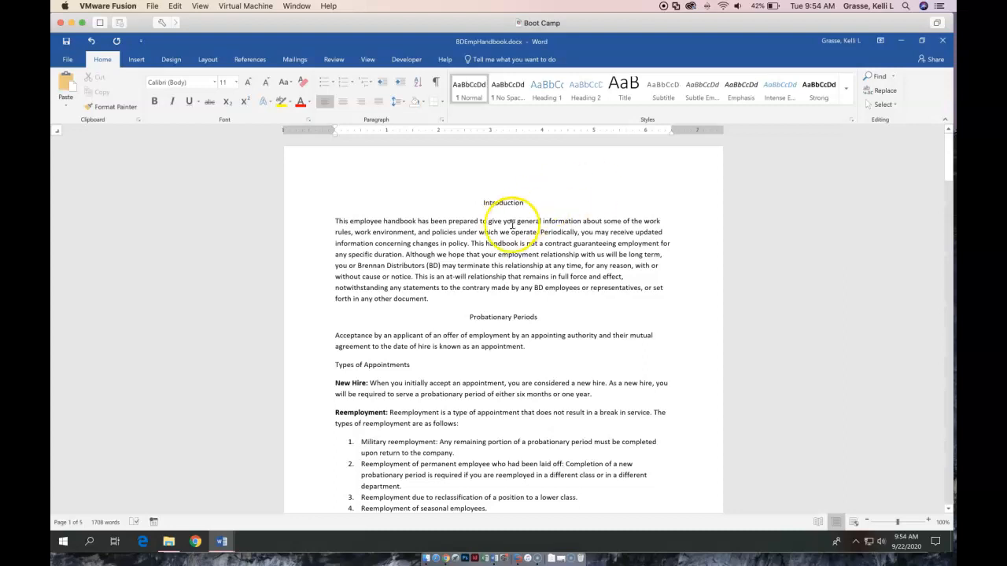
scroll(459, 356, "down", 2)
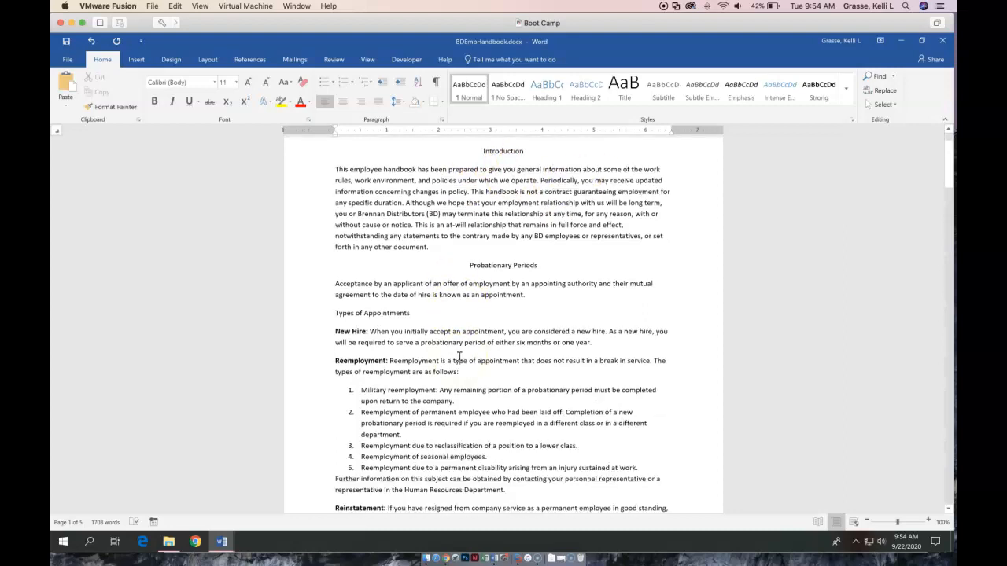
scroll(460, 356, "up", 2)
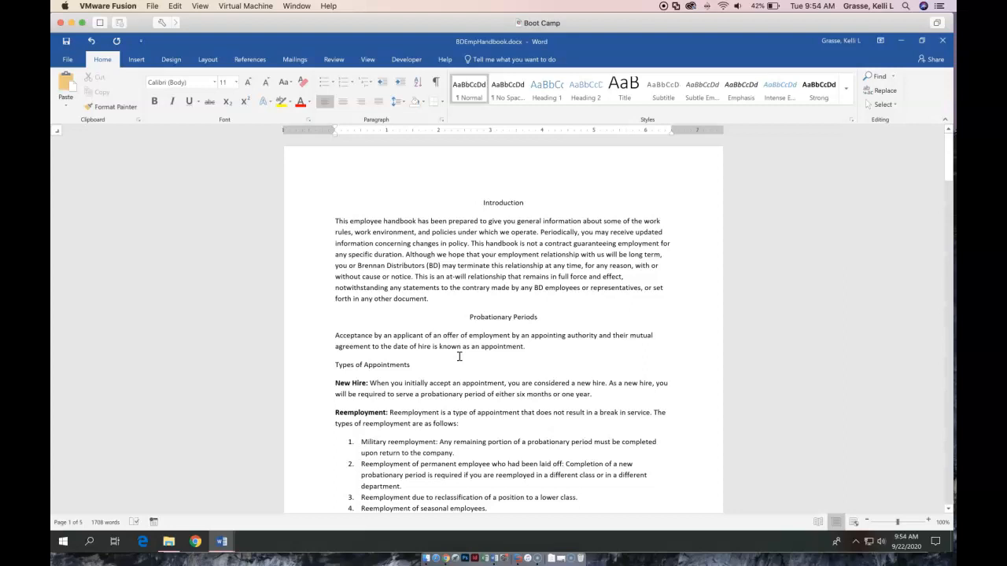
left_click(481, 202)
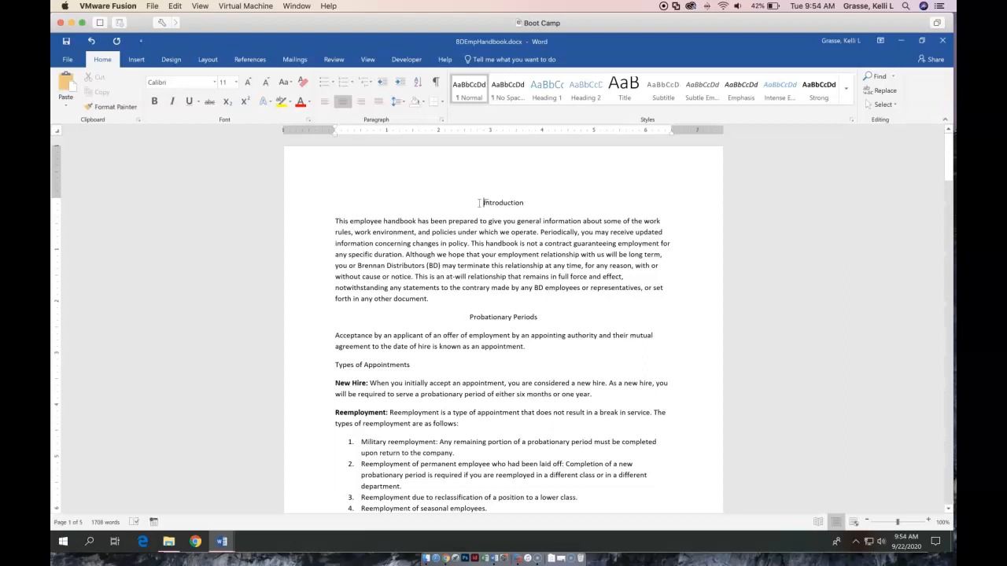
key("ctrl+Return")
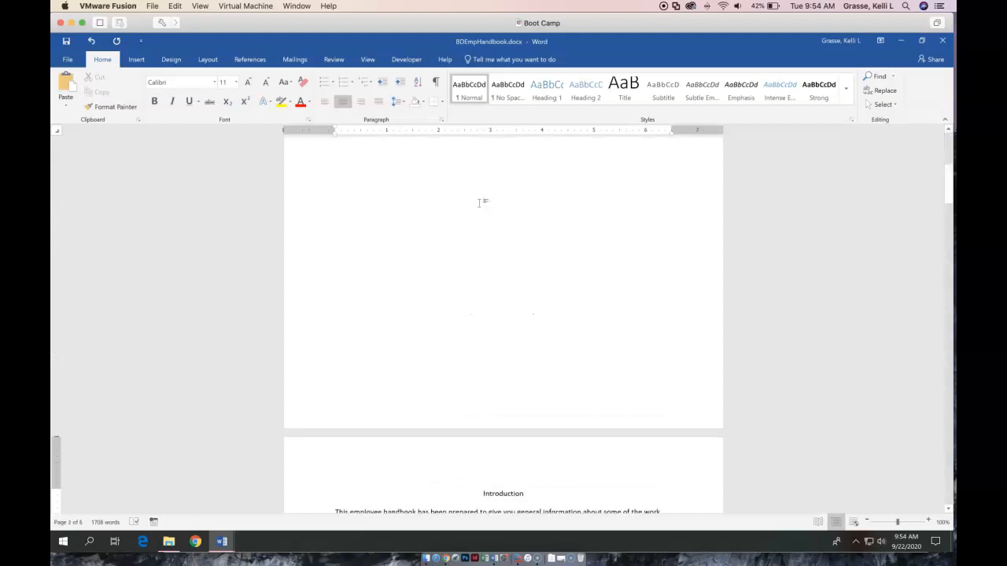
Step: Show formatting marks and select the Page Break line
left_click(435, 81)
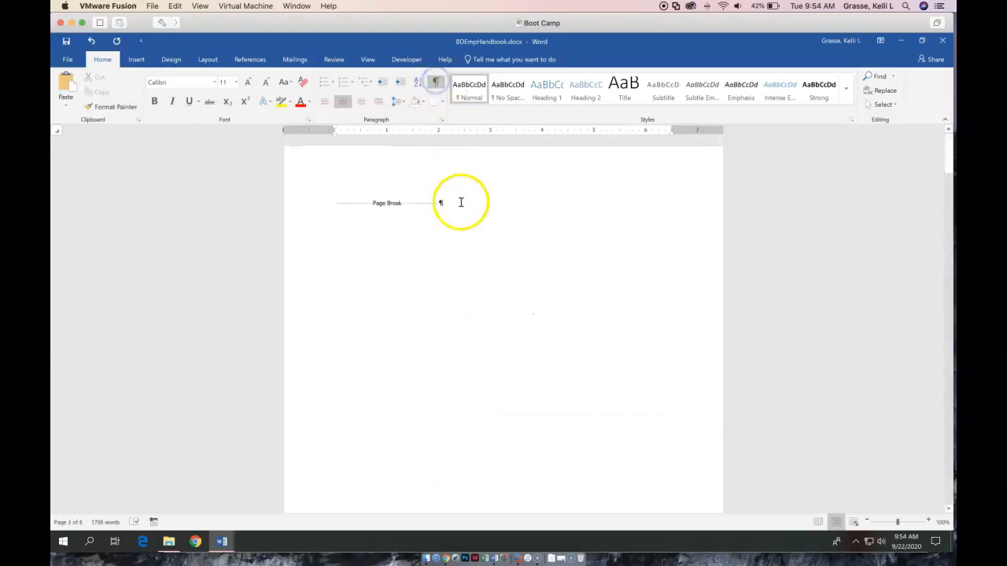
scroll(387, 234, "down", 1)
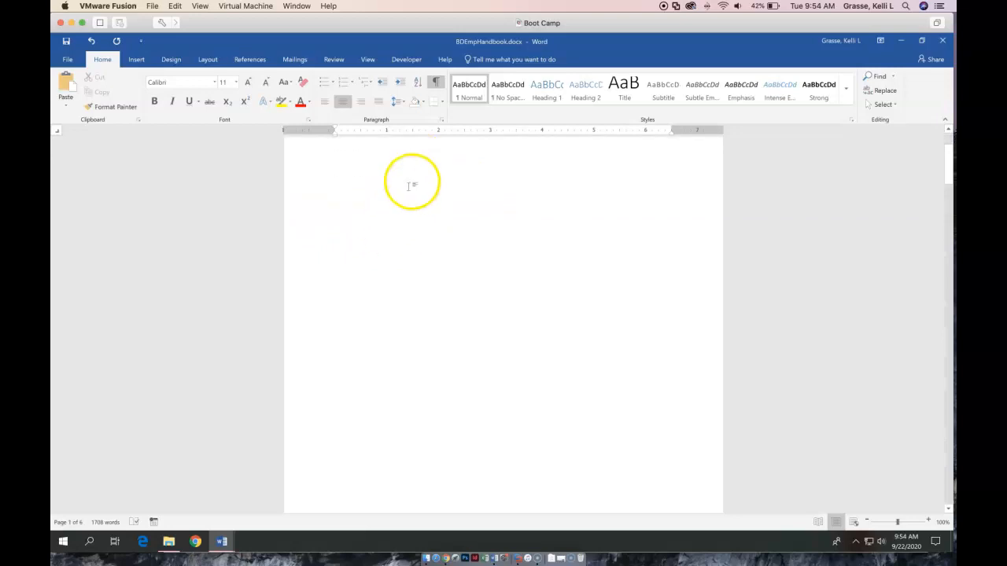
scroll(403, 273, "up", 1)
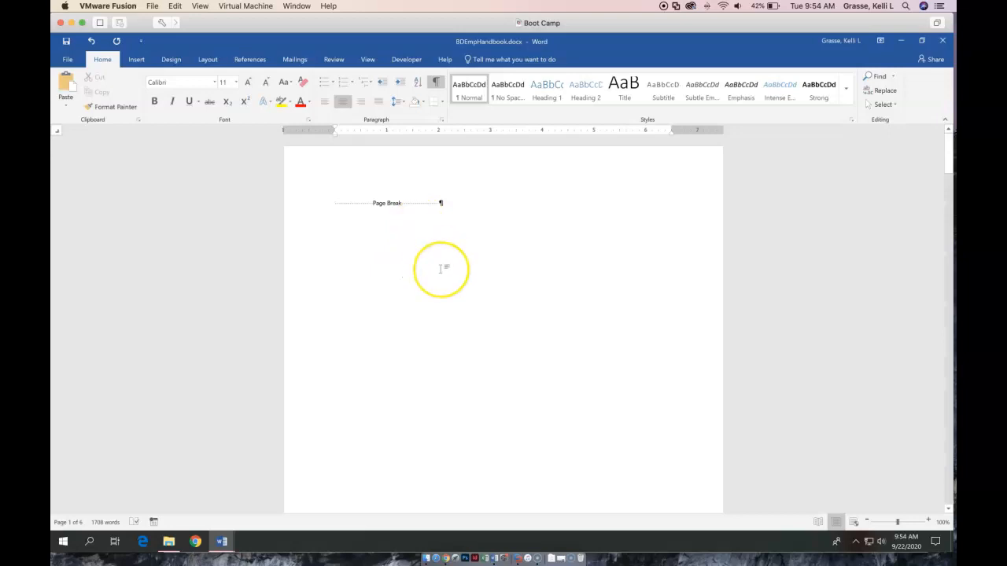
scroll(440, 269, "down", 1)
scroll(441, 269, "down", 3)
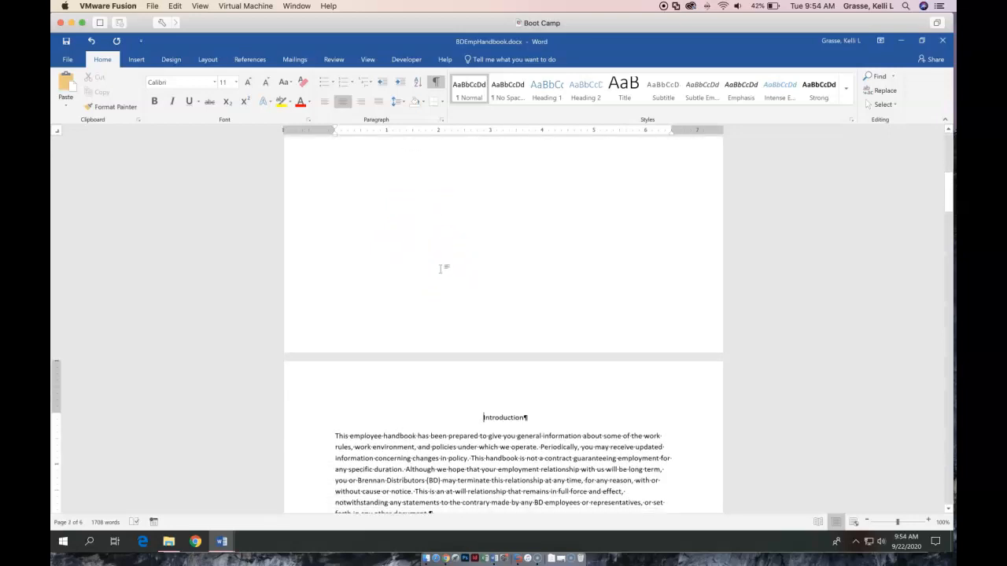
scroll(441, 269, "up", 3)
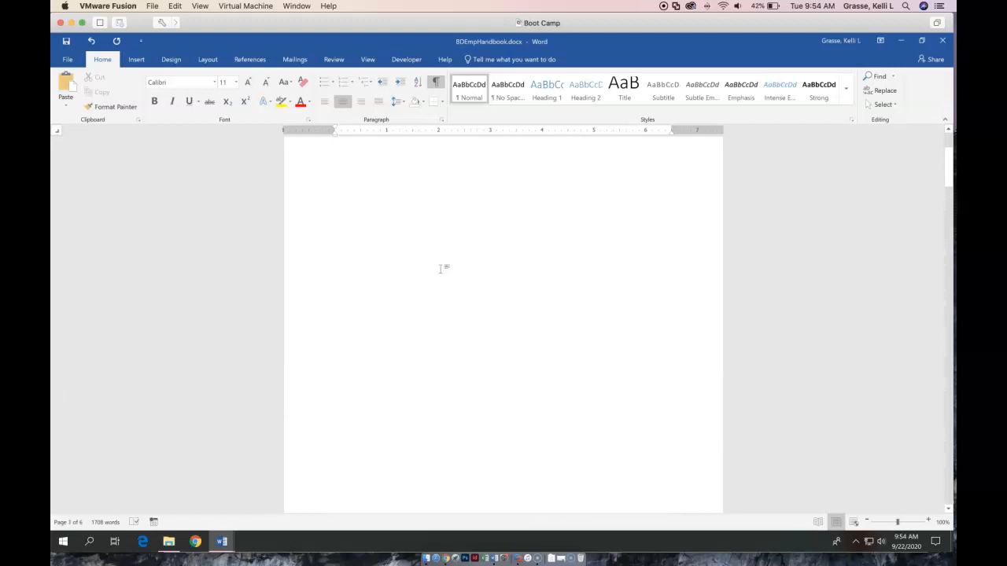
scroll(441, 269, "up", 1)
left_click(337, 202)
Step: Delete the test page break and put a Next Page section break before Introduction, leaving a blank first page
key("BackSpace")
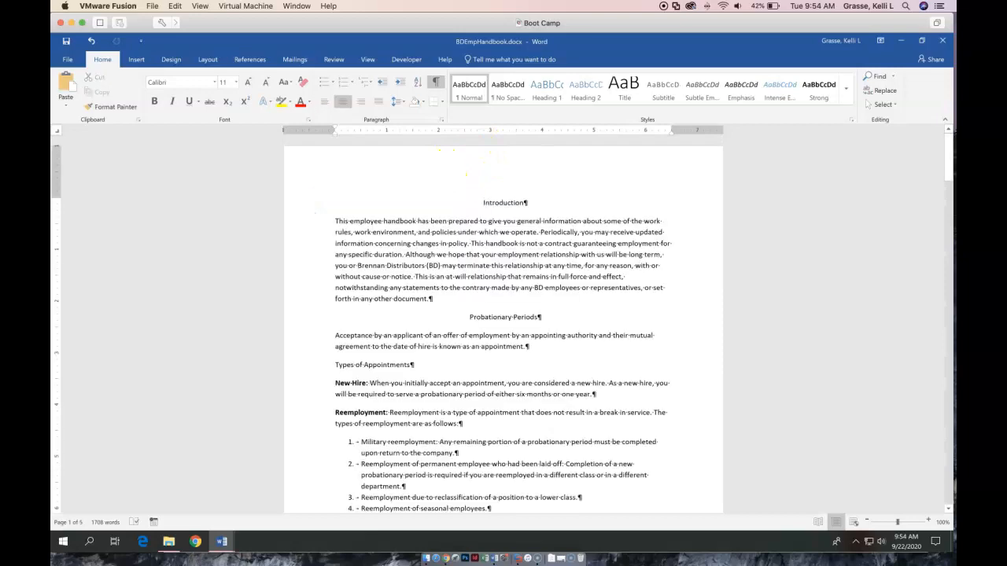
left_click(210, 62)
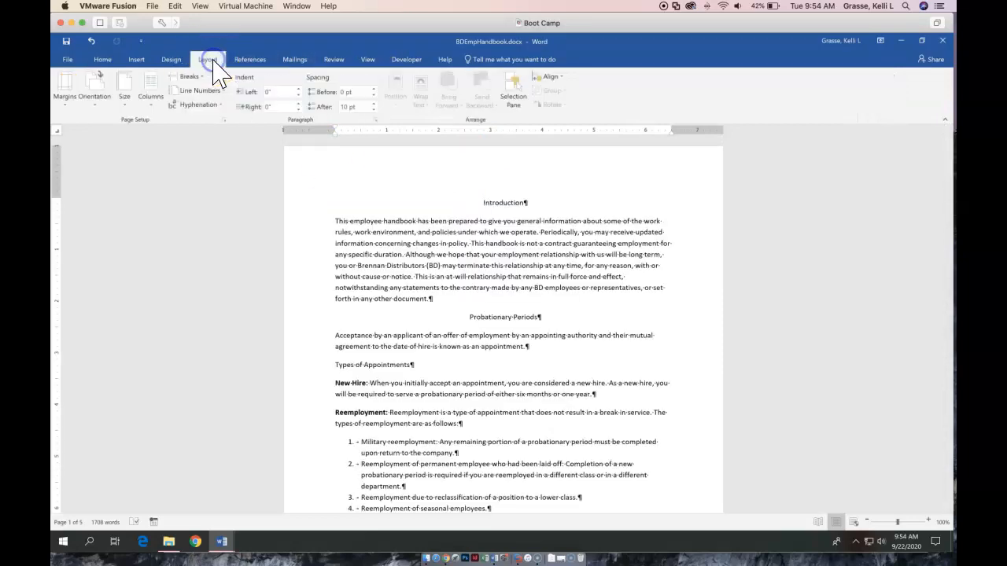
left_click(184, 77)
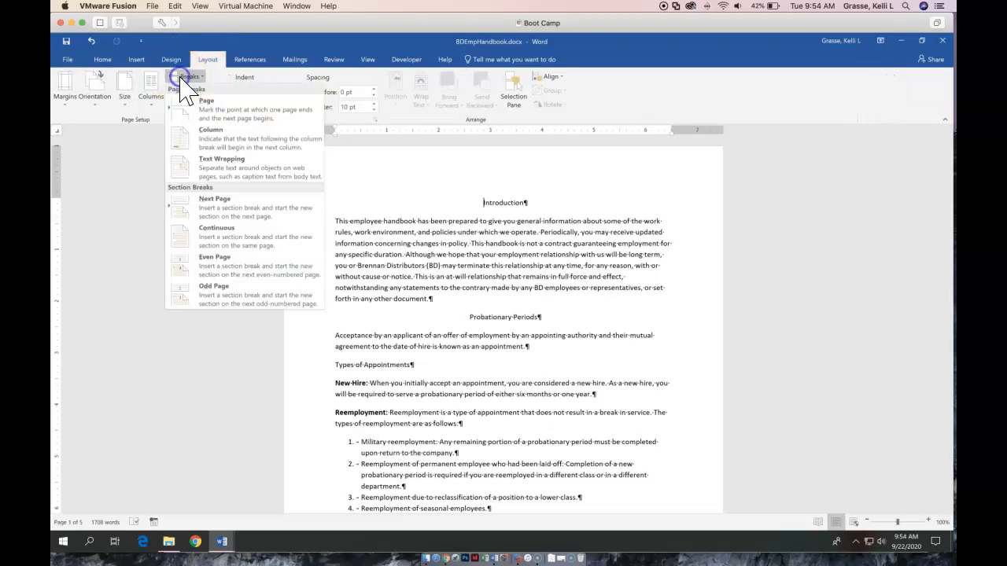
left_click(218, 206)
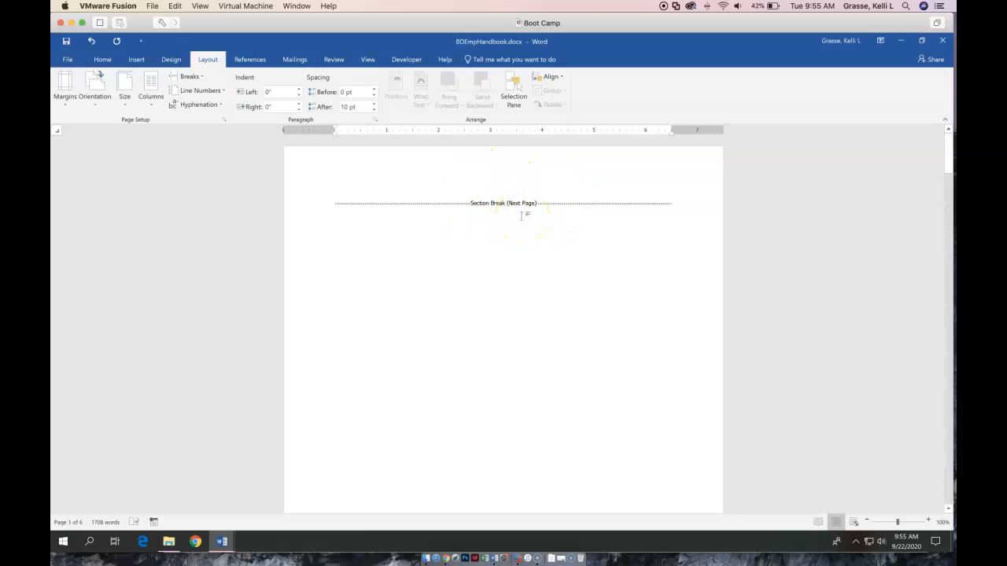
key("BackSpace")
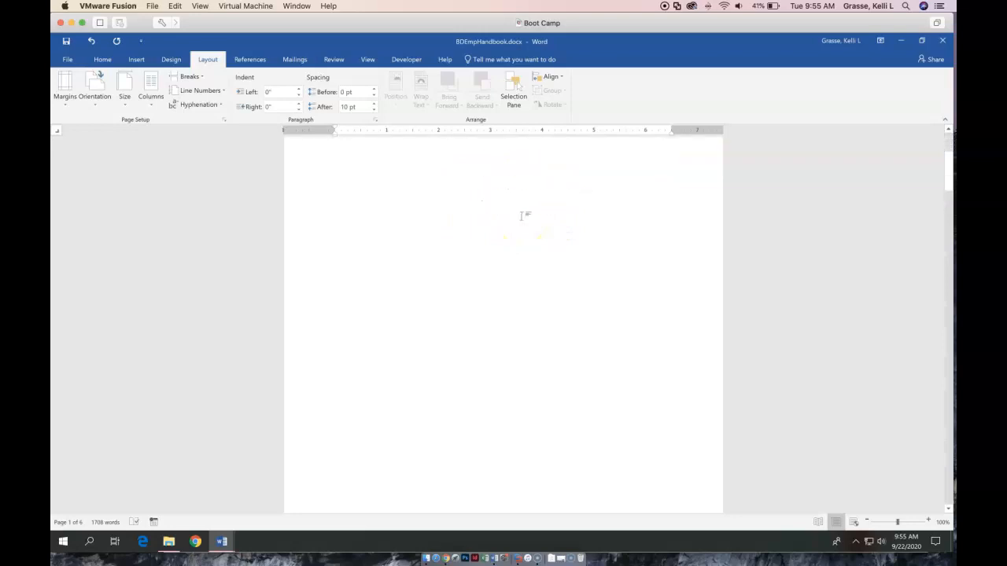
scroll(521, 216, "down", 3)
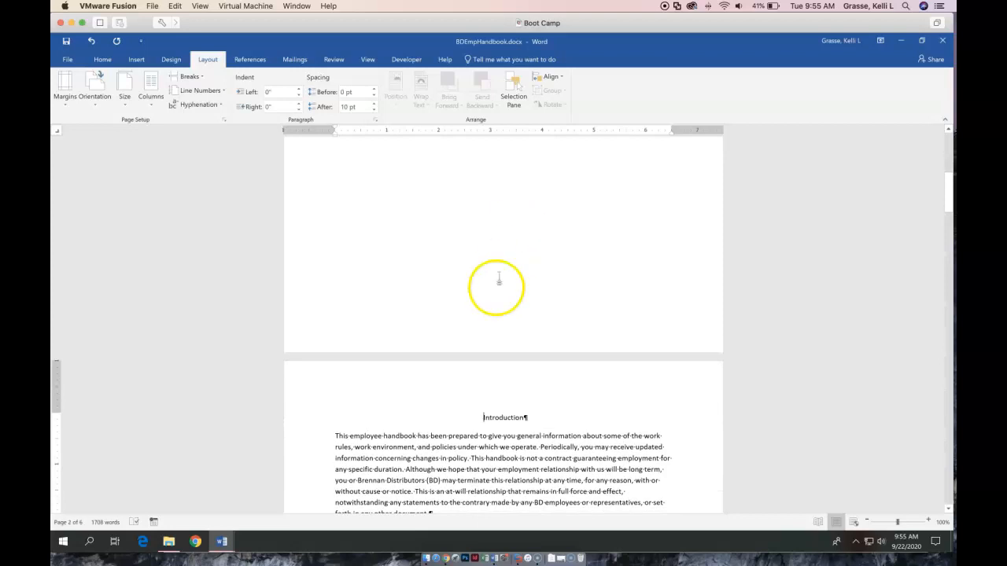
double_click(493, 319)
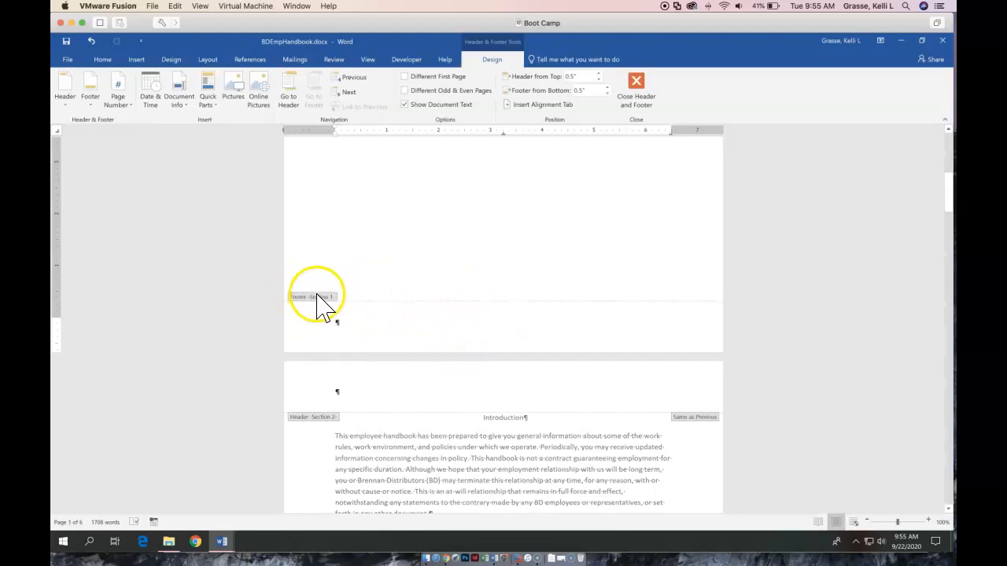
scroll(397, 291, "down", 1)
scroll(397, 291, "up", 6)
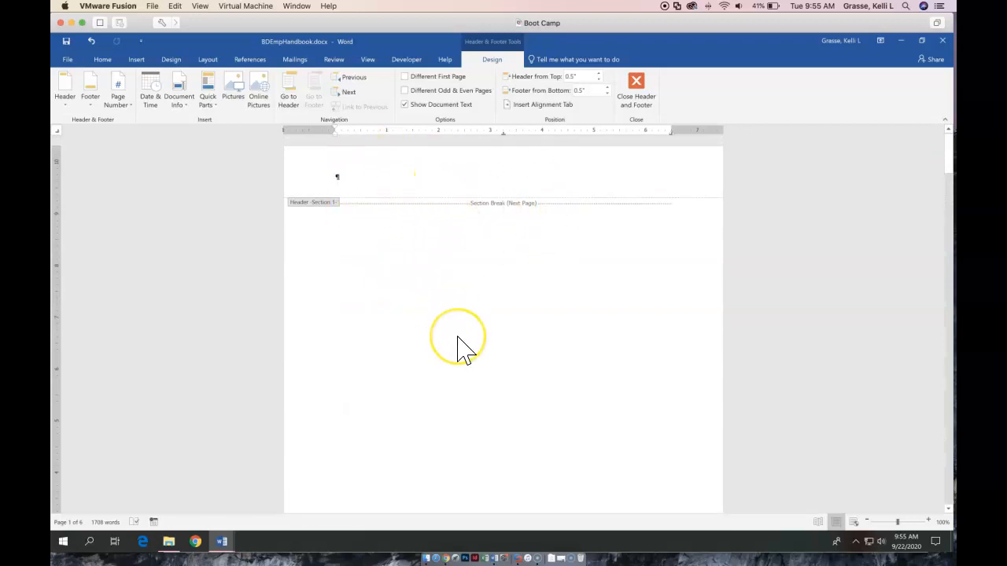
scroll(459, 344, "down", 7)
scroll(459, 344, "down", 5)
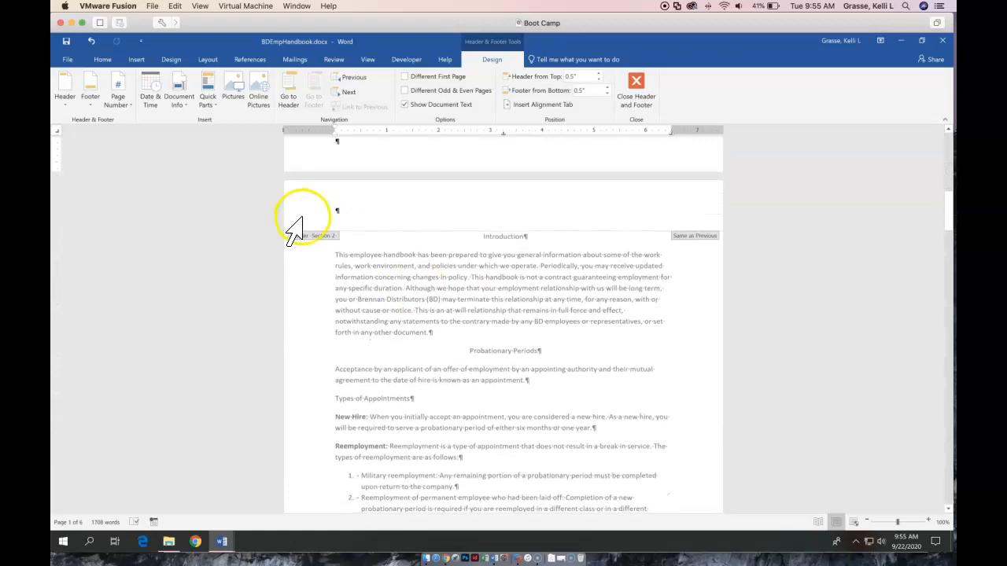
scroll(376, 338, "down", 6)
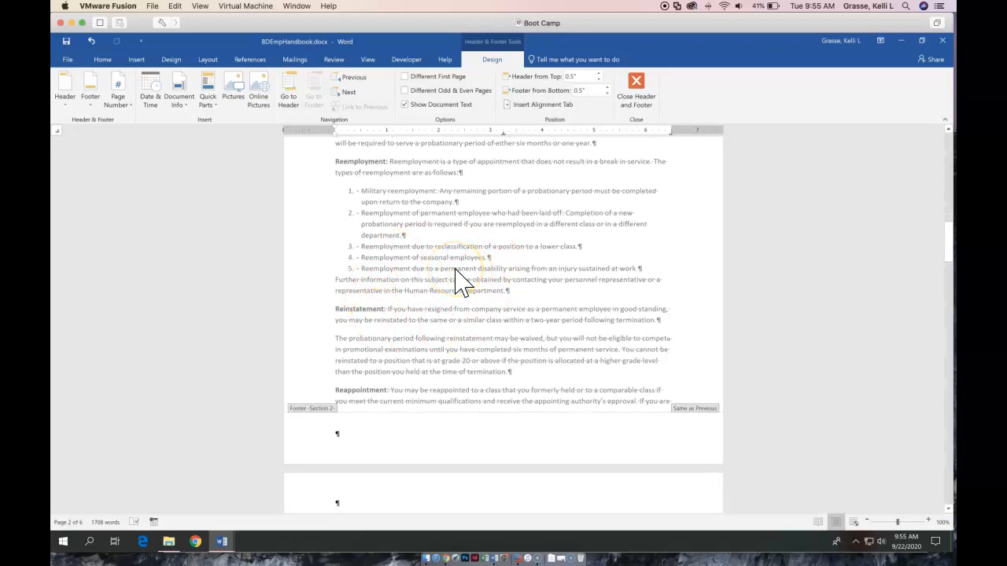
scroll(458, 281, "down", 2)
scroll(459, 281, "down", 10)
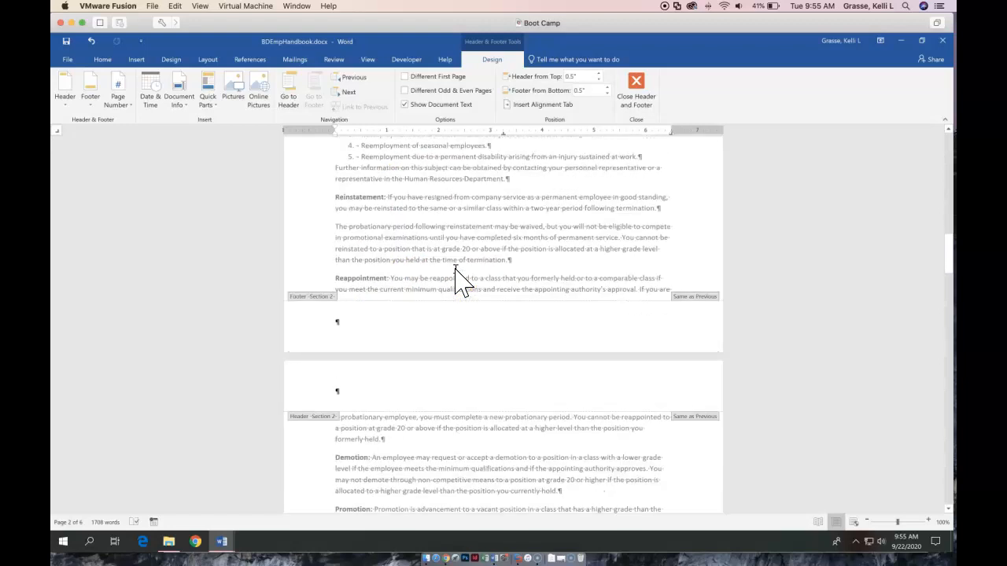
scroll(458, 280, "down", 20)
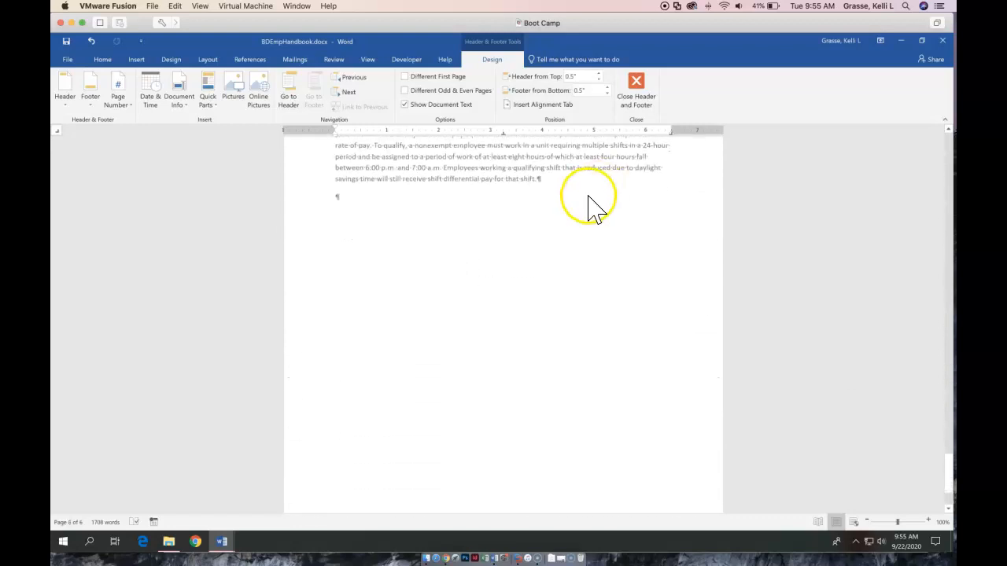
left_click(350, 198)
scroll(371, 351, "up", 3)
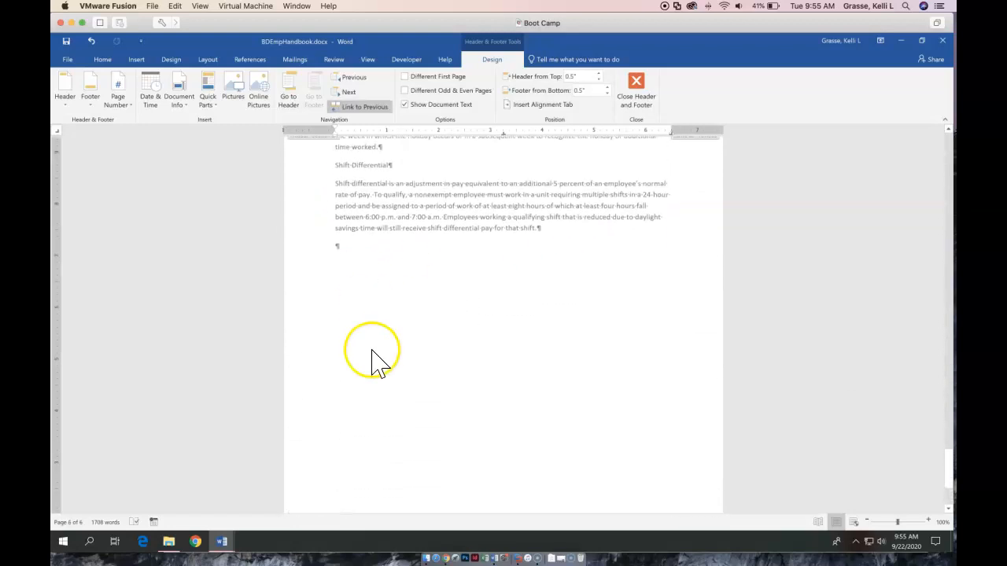
double_click(354, 250)
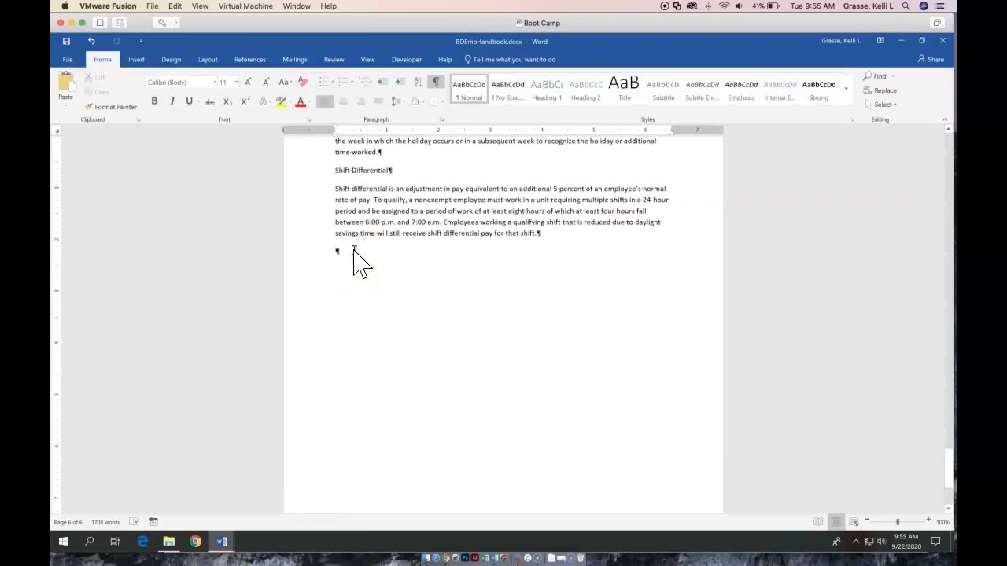
Step: Insert a Next Page section break after the Shift Differential text
left_click(203, 62)
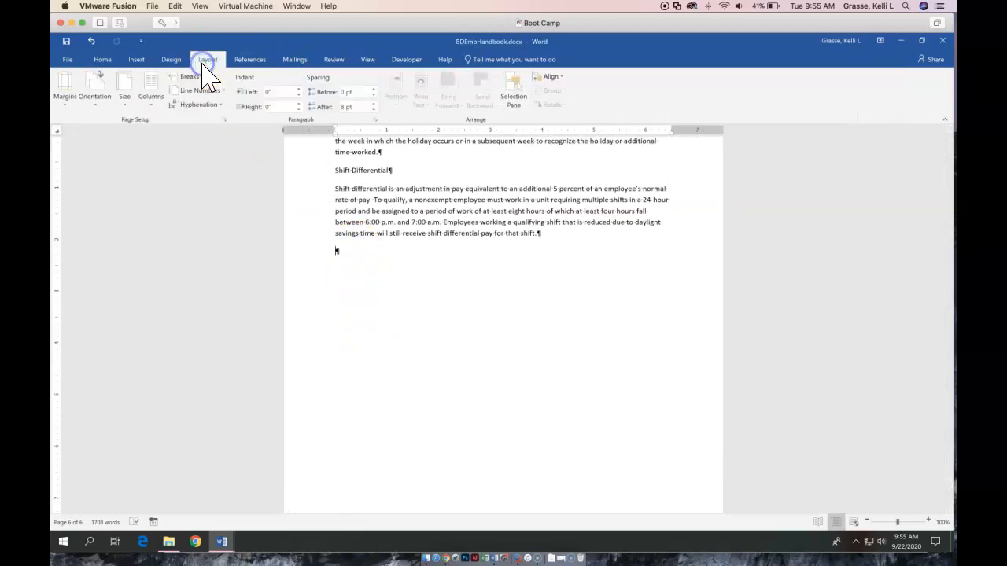
left_click(188, 77)
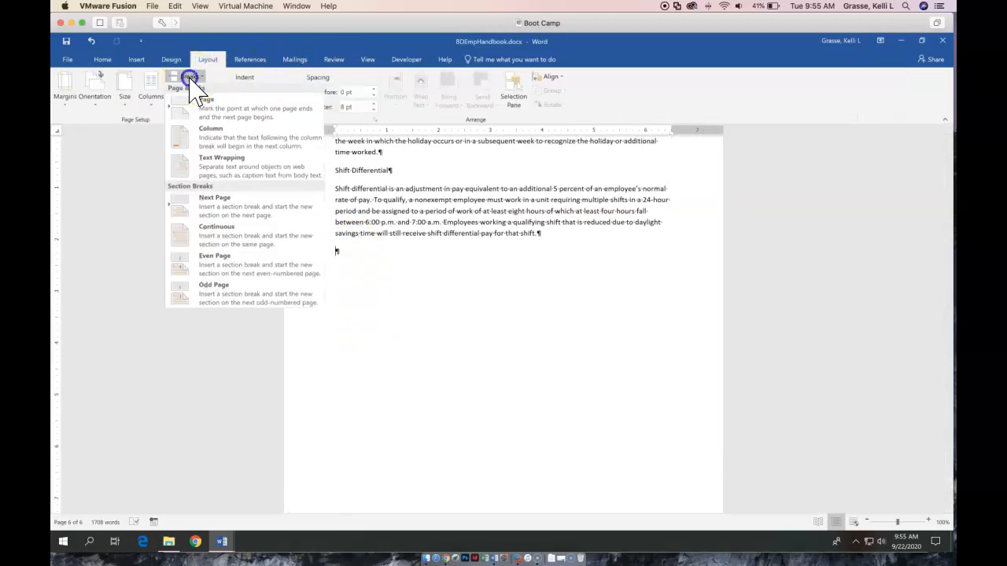
left_click(206, 213)
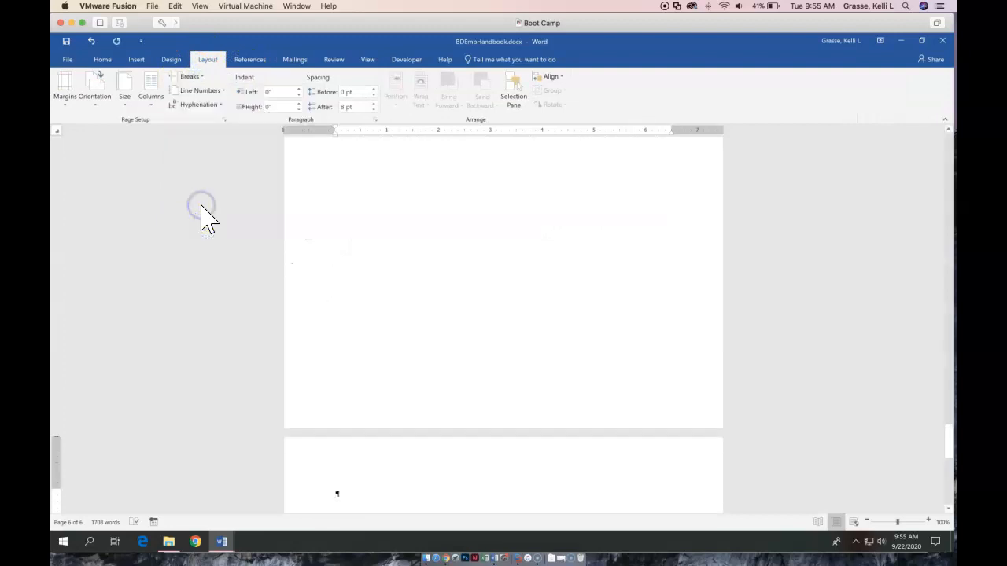
Step: Open footer editing and move up to the cover page's empty Section 1 header
double_click(359, 398)
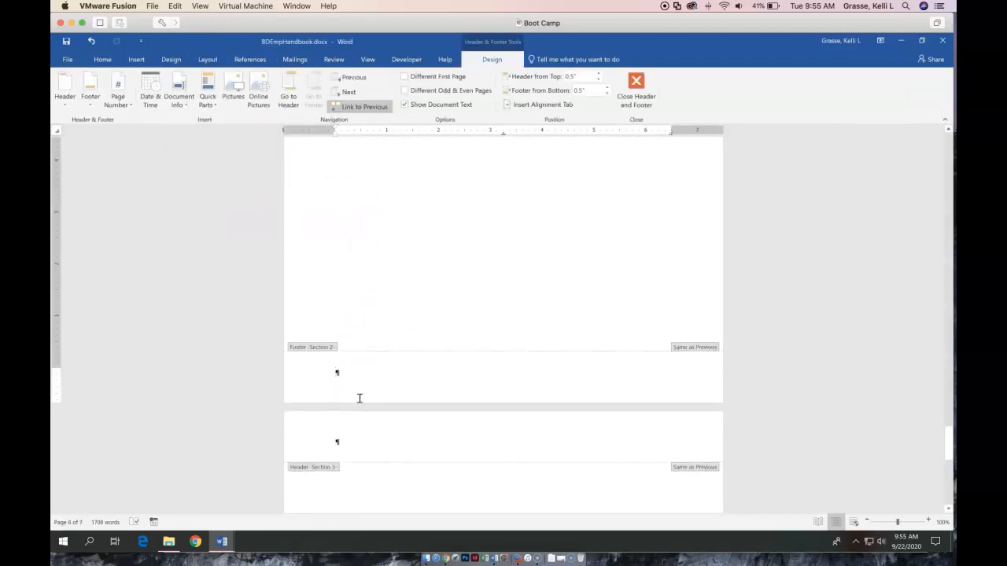
scroll(360, 398, "down", 3)
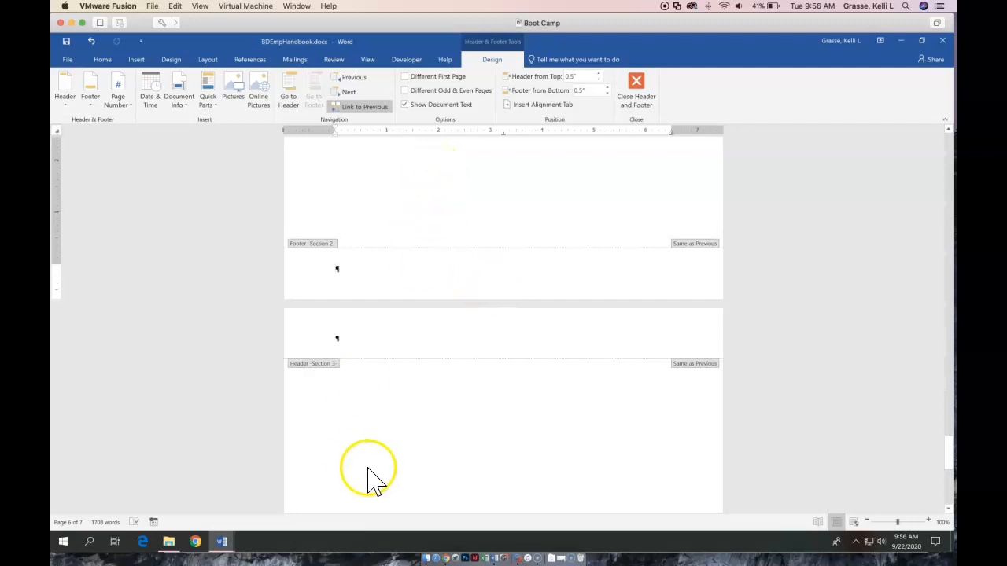
scroll(441, 446, "up", 5)
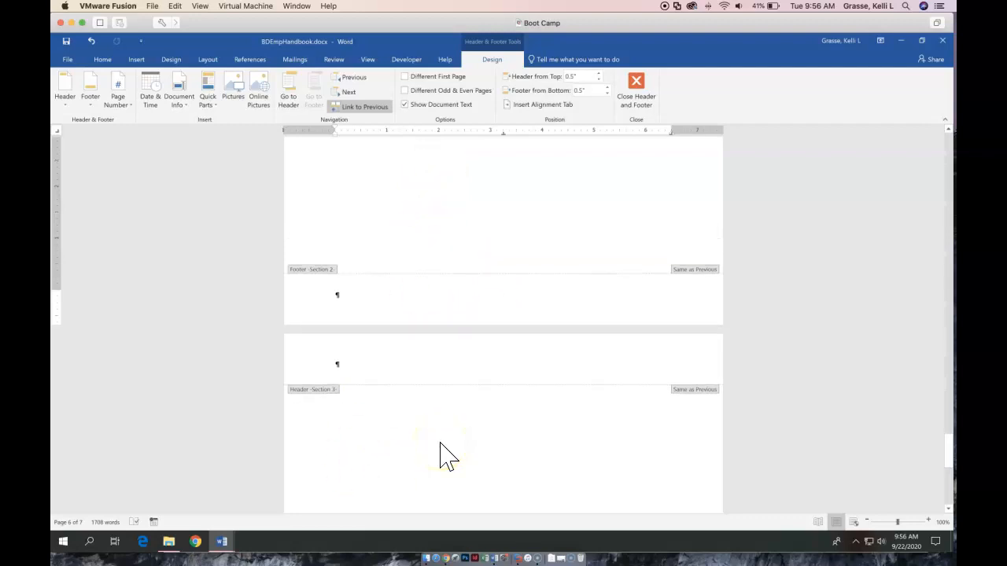
scroll(441, 456, "up", 5)
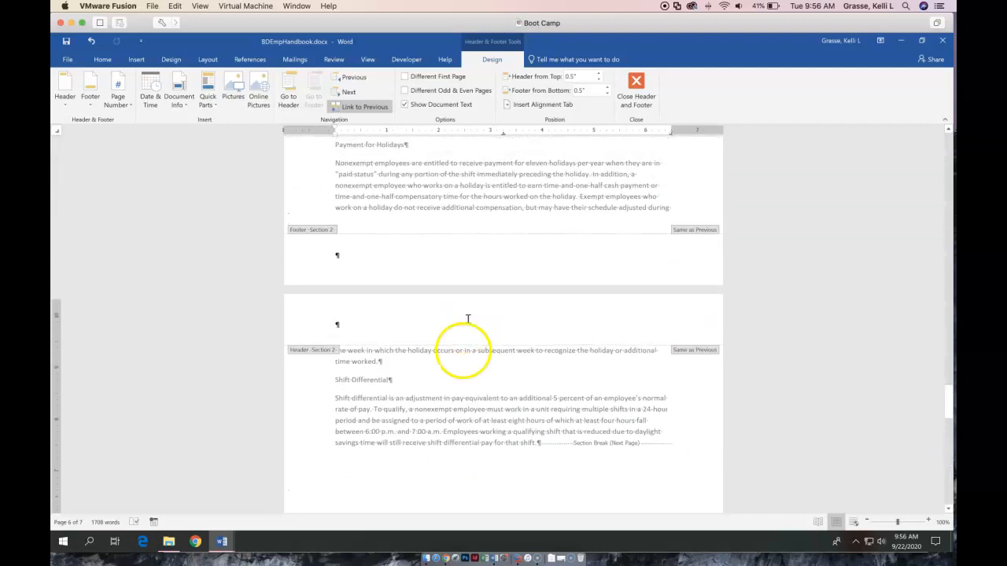
scroll(470, 305, "up", 10)
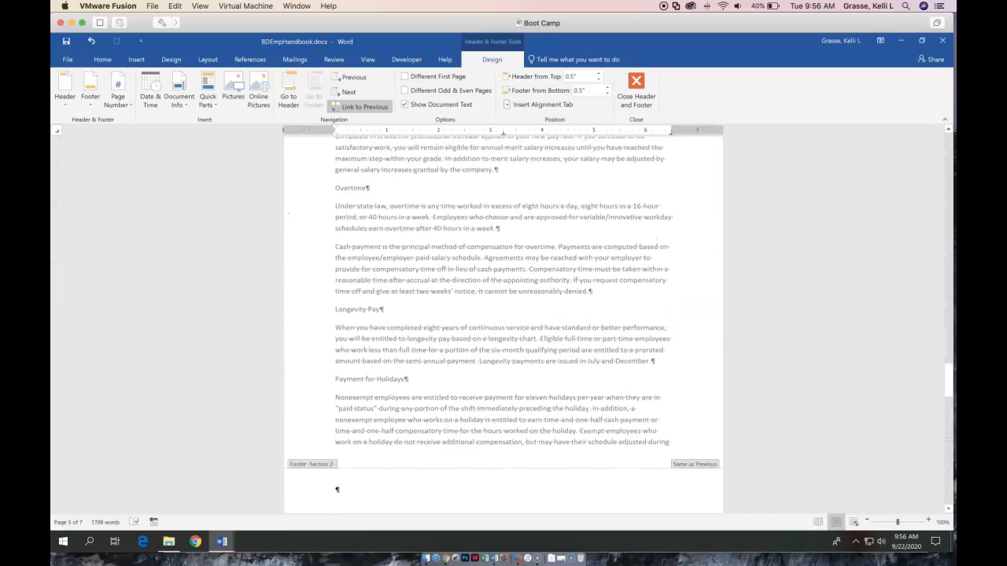
scroll(469, 305, "up", 10)
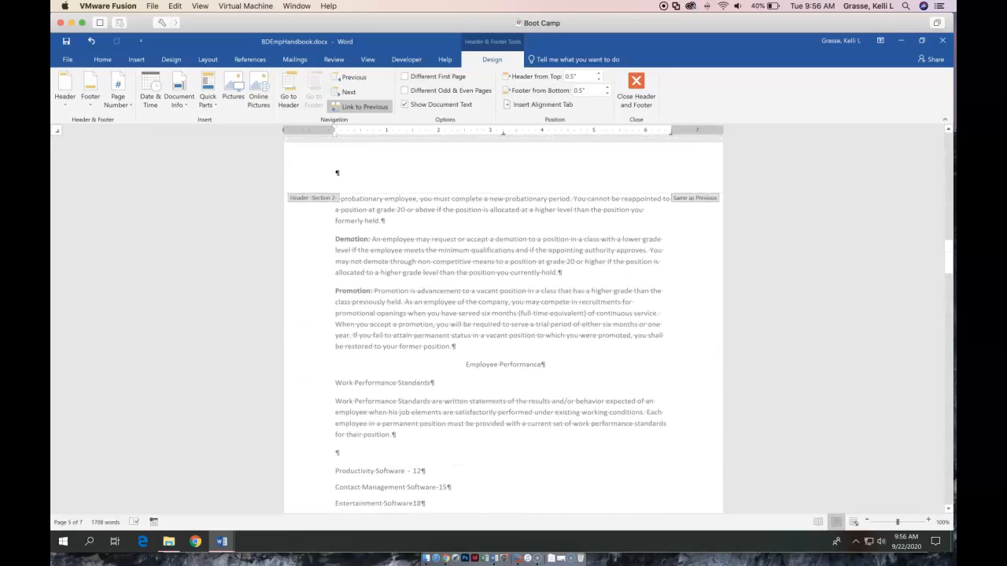
scroll(504, 322, "up", 1)
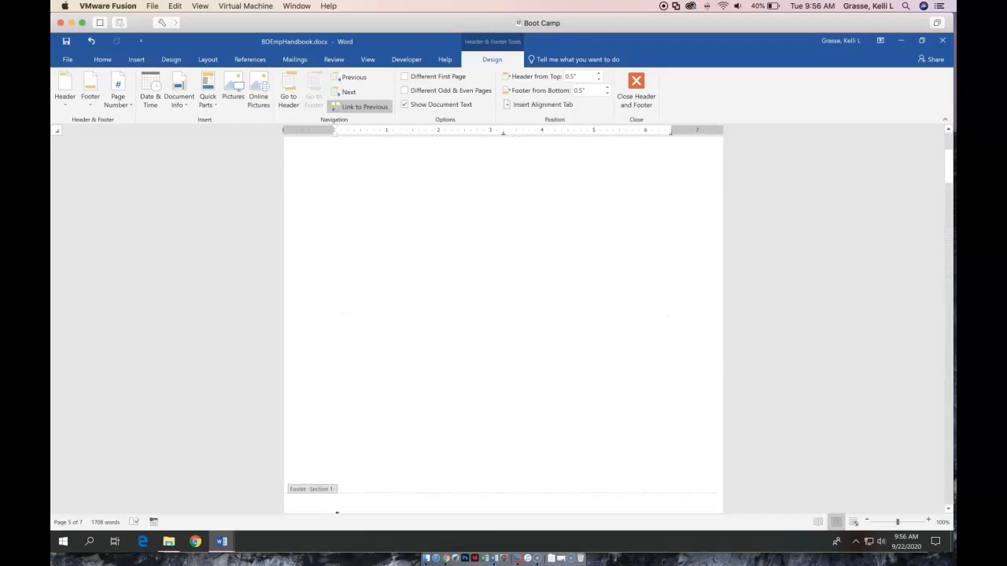
scroll(494, 339, "down", 1)
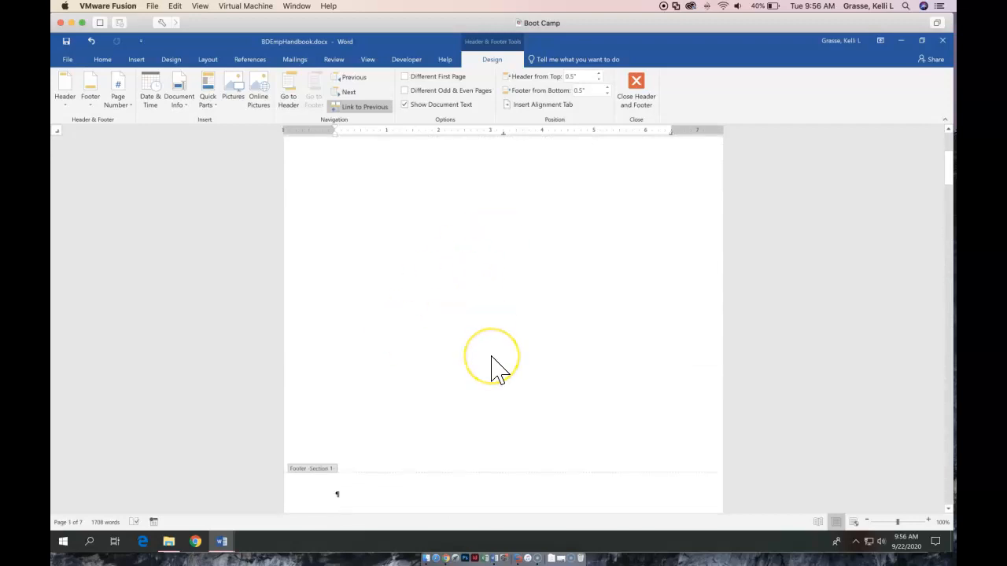
scroll(492, 356, "down", 1)
scroll(491, 357, "up", 4)
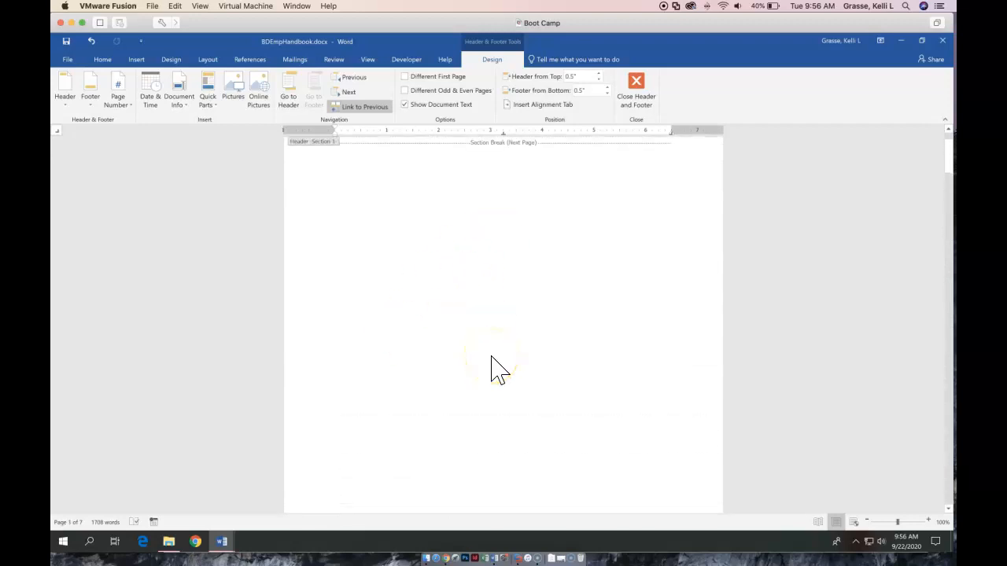
Step: Type the author's name and the title Microsoft Office Integration on the cover page
double_click(463, 337)
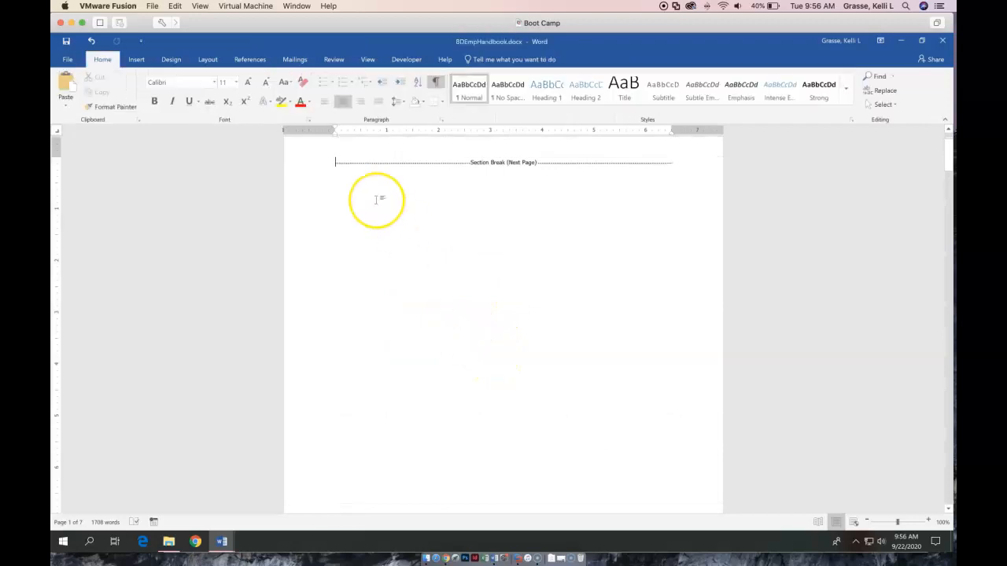
type("Kelli")
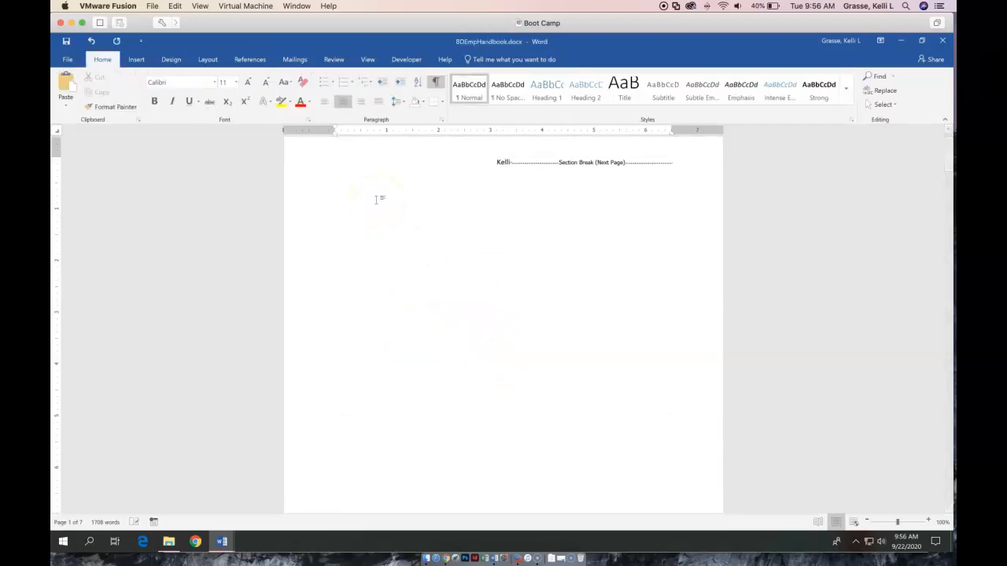
type(" Grasse")
key("Return")
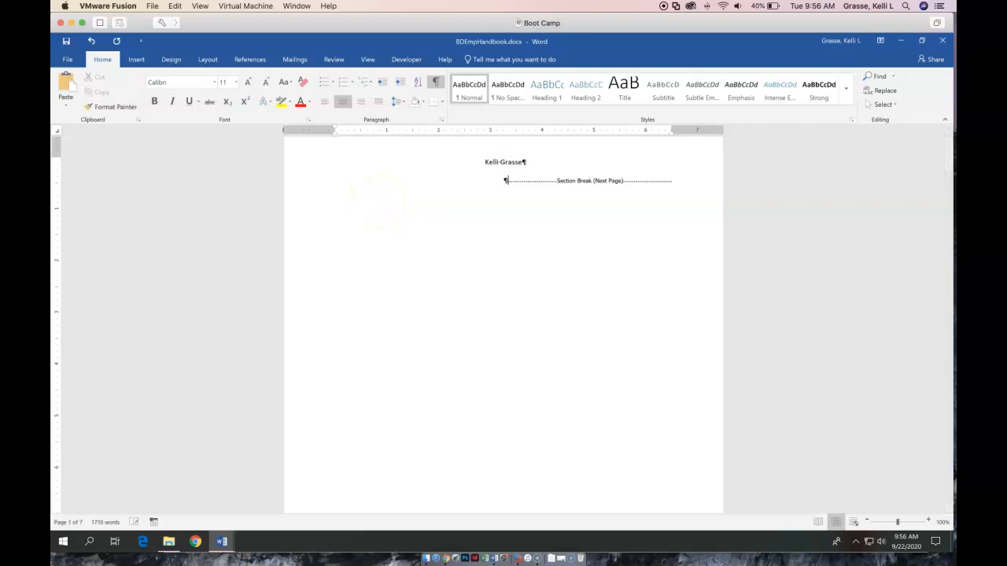
key("Return")
type("In")
type("Microso")
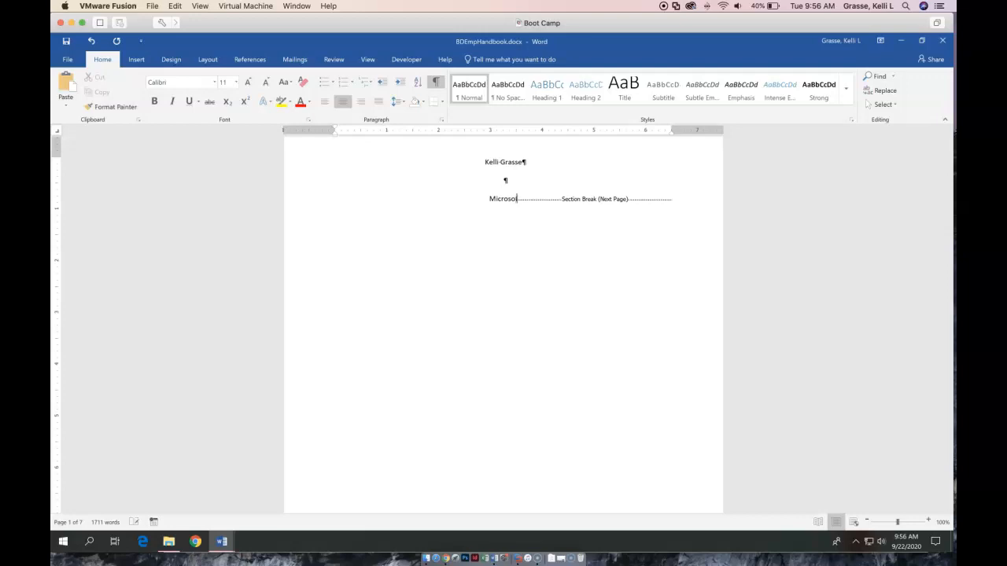
type("Integration")
Step: Add the date September 22, 2020 below the title using AutoComplete
key("Return")
key("Return")
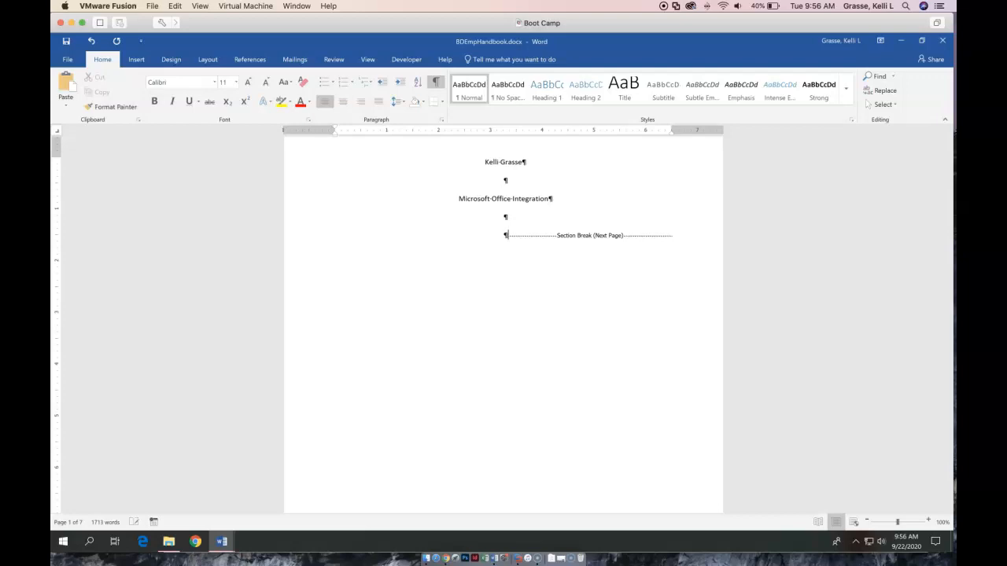
key("Return")
type("Sept")
key("Return")
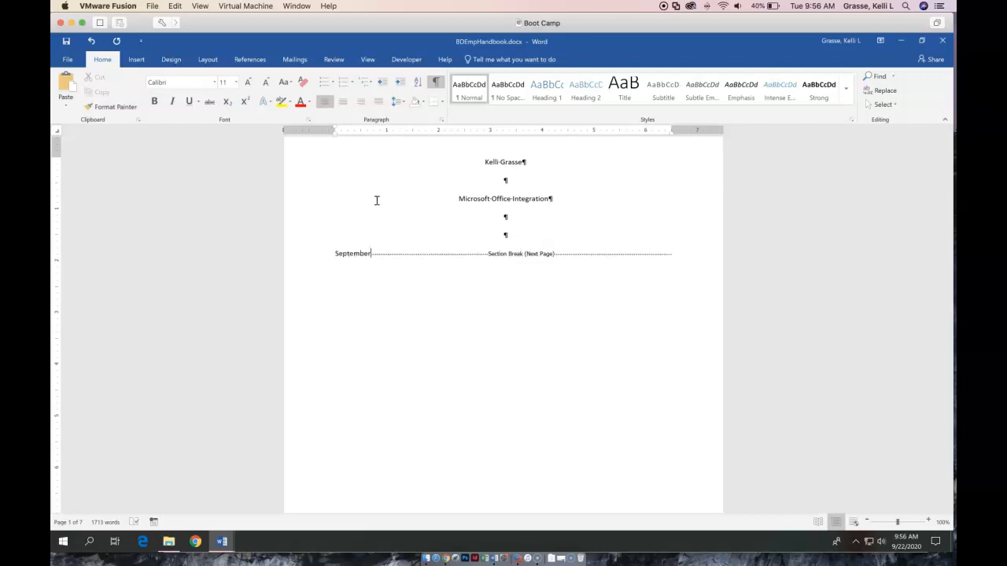
key("Return")
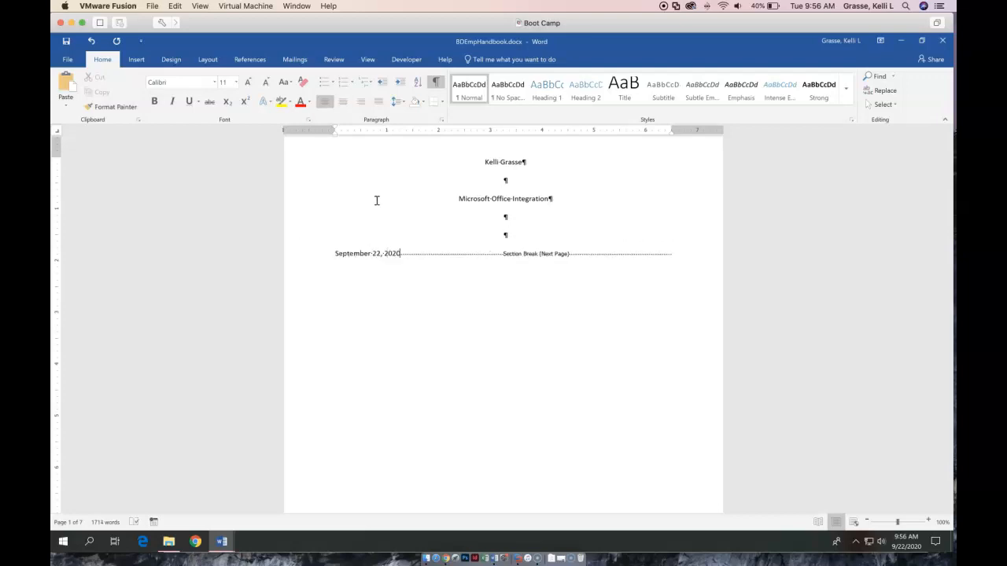
key("Return")
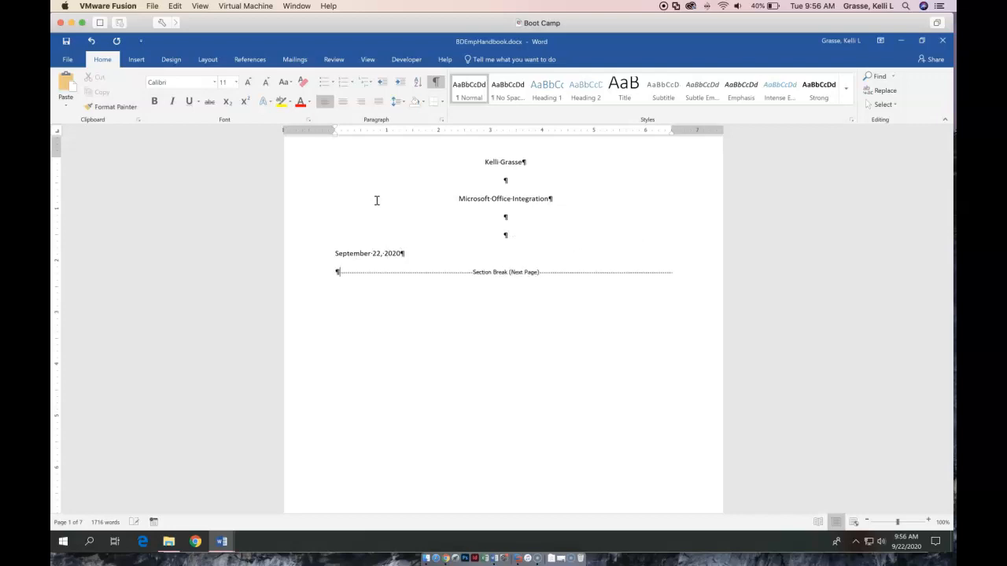
left_click(359, 253)
Step: Centre the date line on the cover page
left_click(343, 102)
scroll(497, 296, "up", 2)
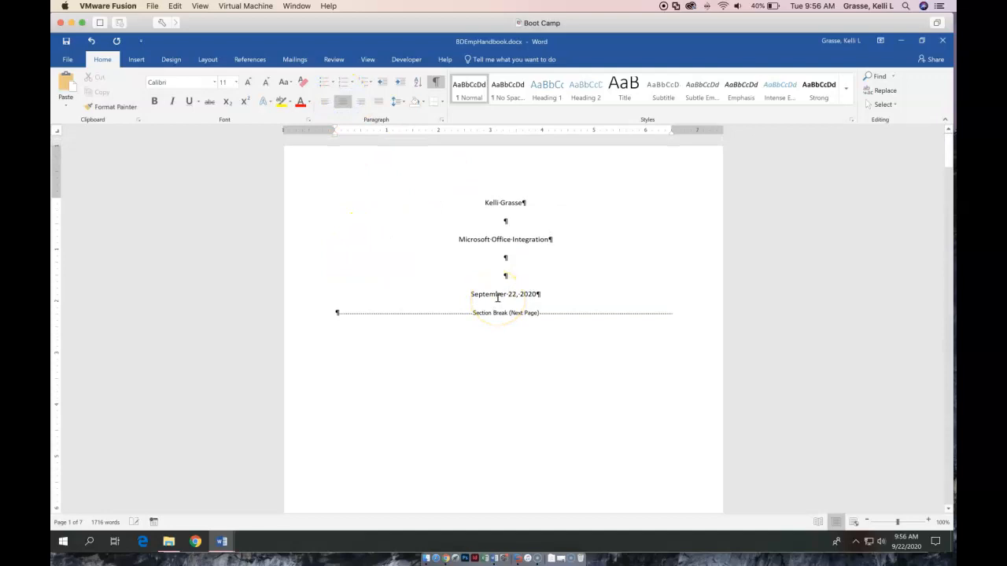
scroll(497, 297, "down", 8)
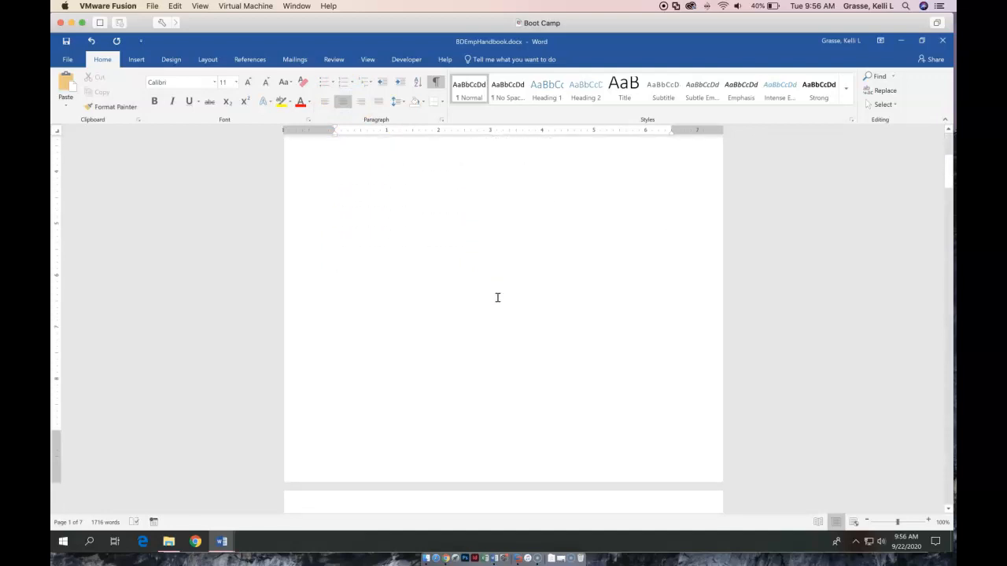
scroll(497, 297, "down", 2)
Step: Type the author's name in the Section 2 footer, followed by a tab
left_click(454, 300)
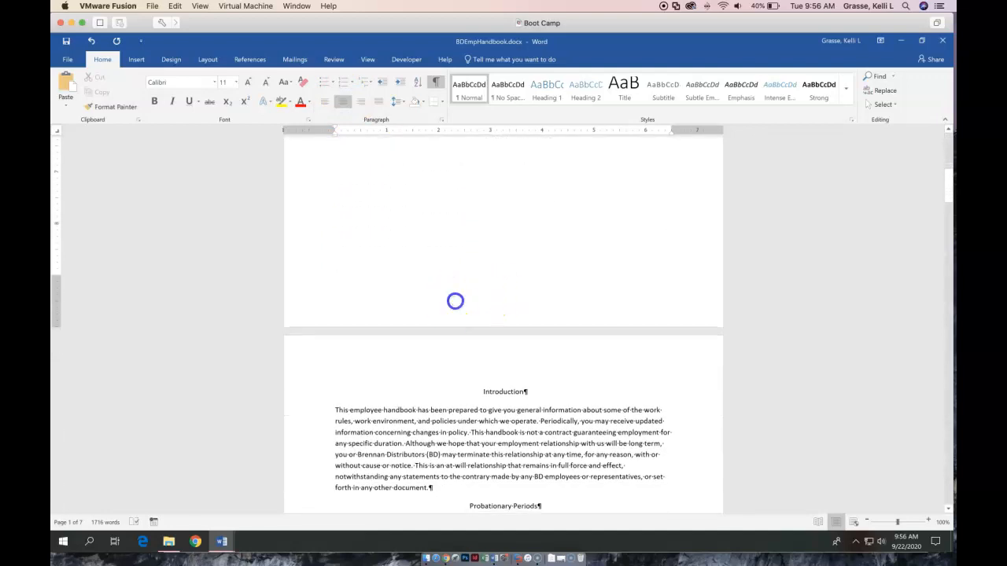
double_click(455, 300)
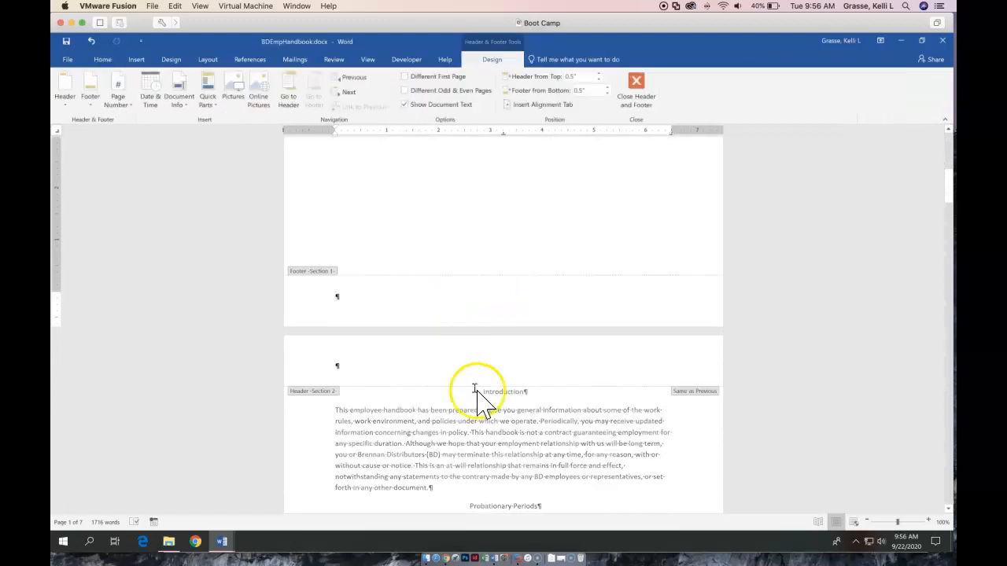
scroll(443, 446, "down", 5)
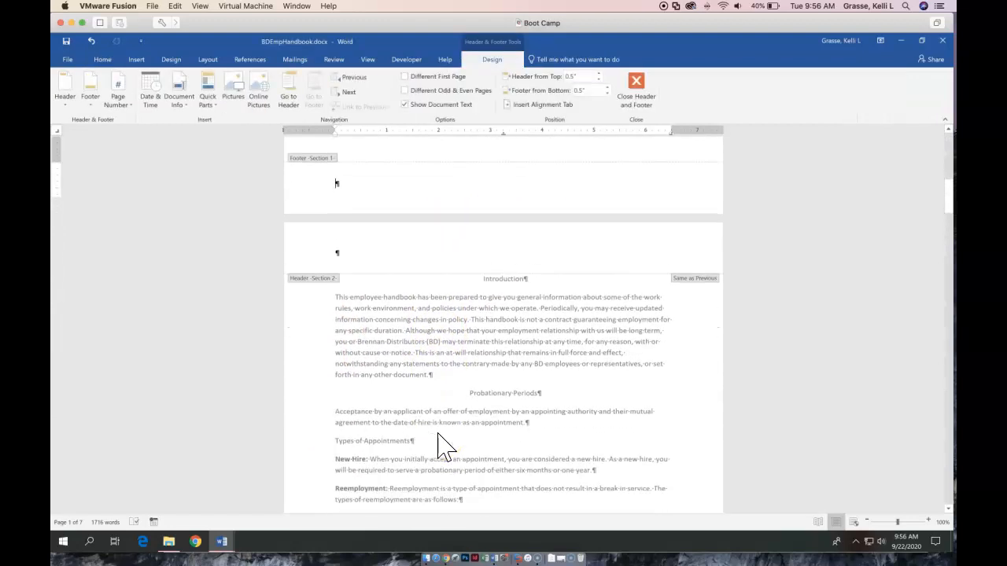
scroll(443, 447, "down", 5)
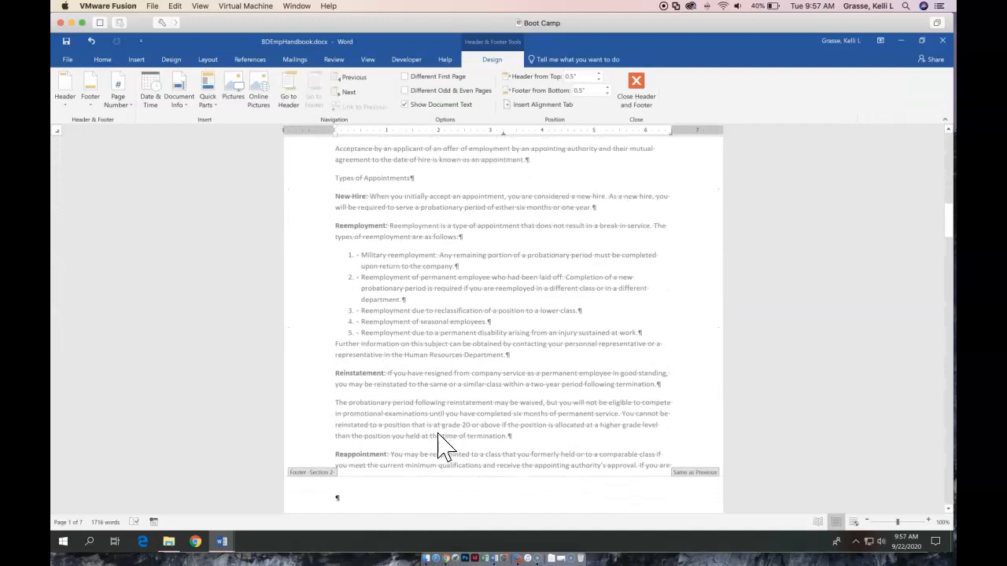
left_click(346, 466)
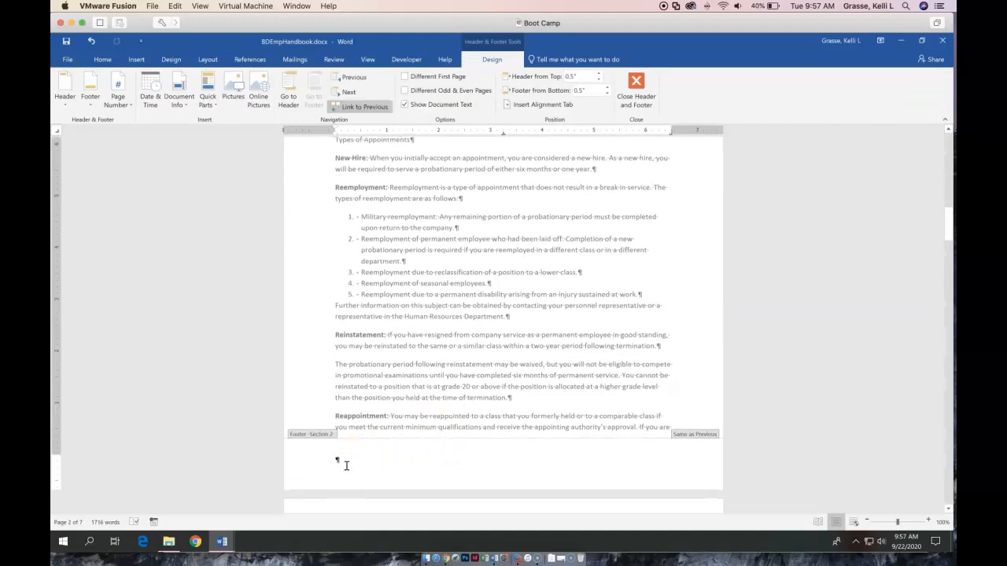
type("Kelli Grasse")
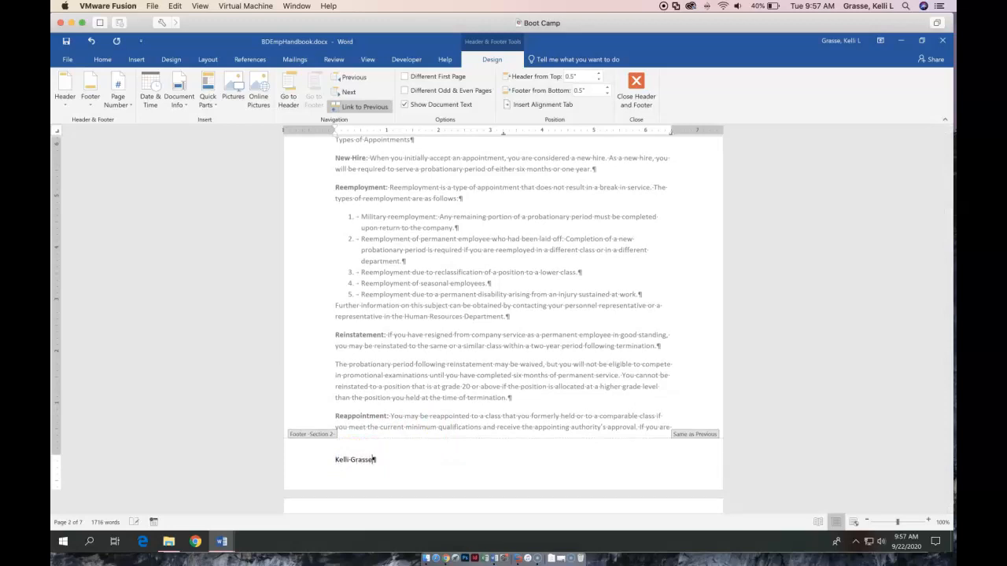
left_click(669, 472)
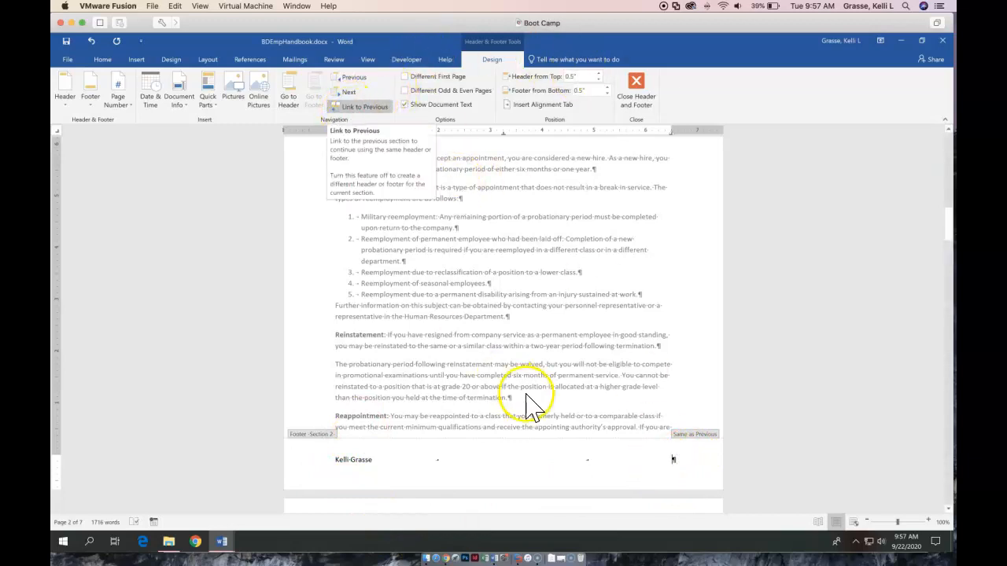
key("Tab")
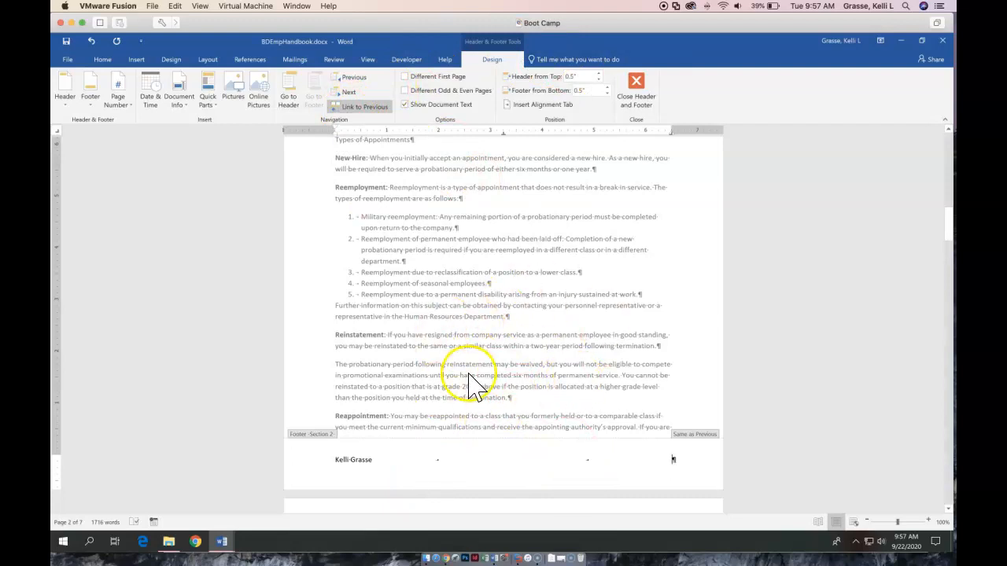
scroll(472, 386, "up", 5)
scroll(472, 385, "down", 5)
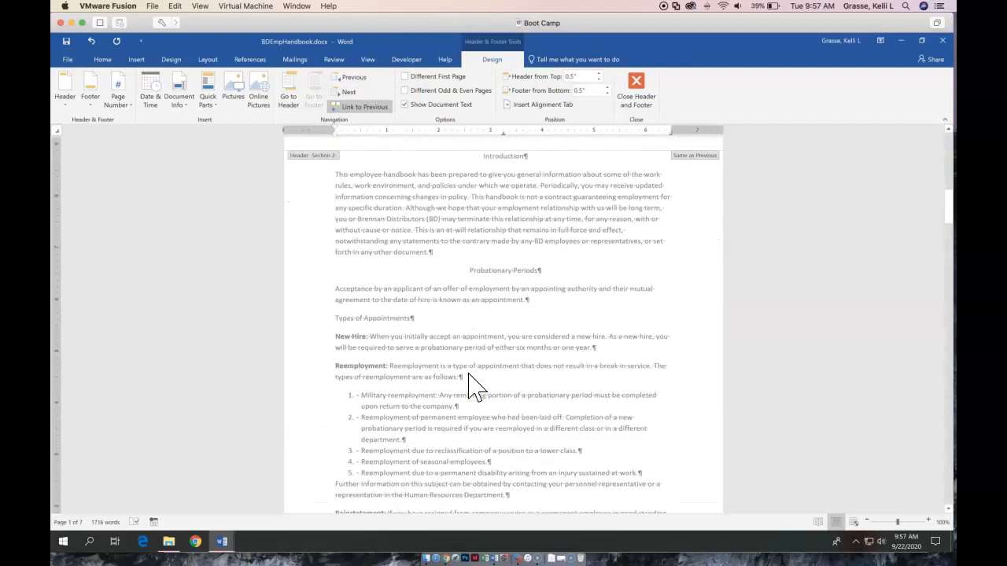
scroll(471, 386, "down", 2)
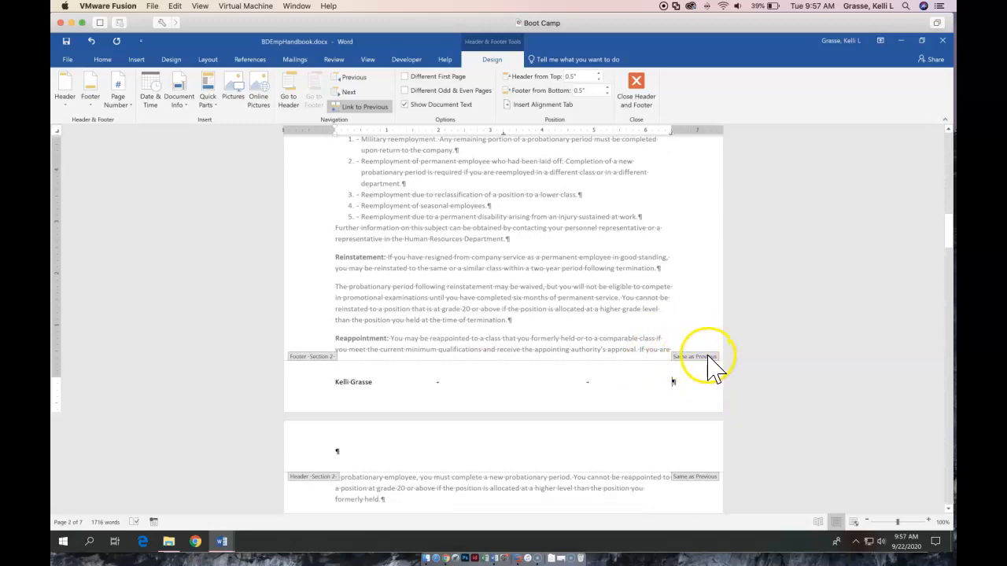
scroll(616, 390, "up", 10)
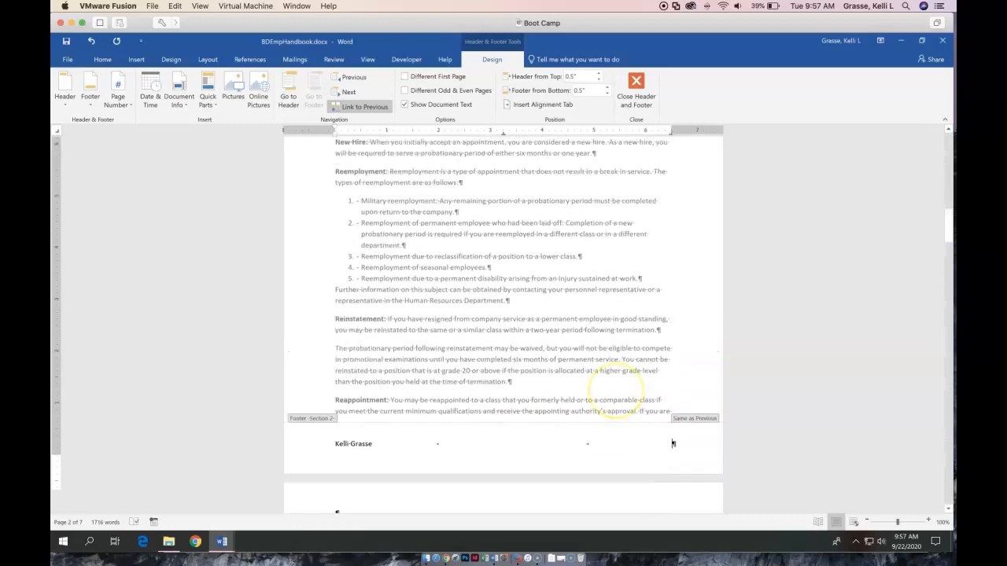
scroll(654, 236, "up", 1)
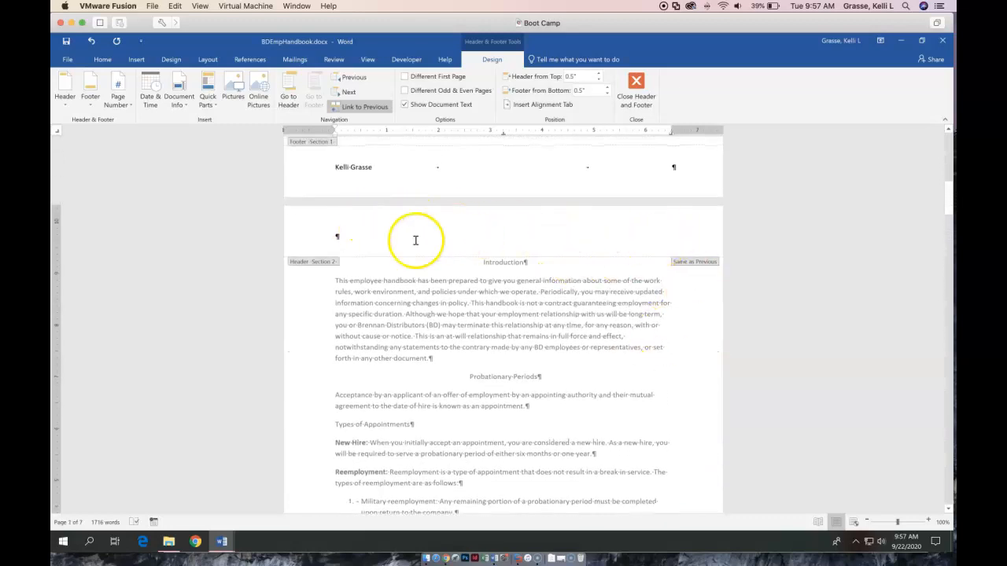
scroll(415, 240, "up", 3)
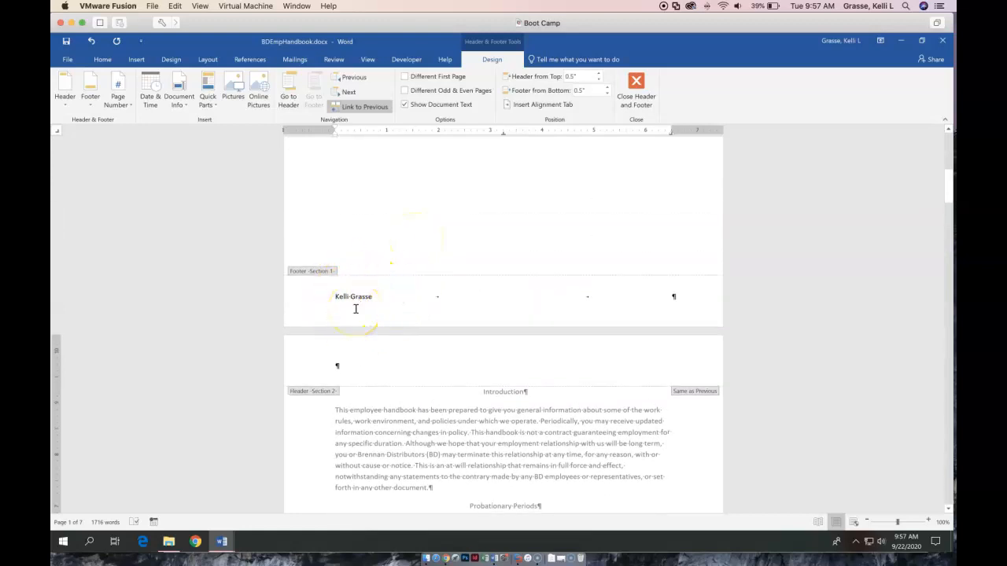
scroll(355, 310, "down", 15)
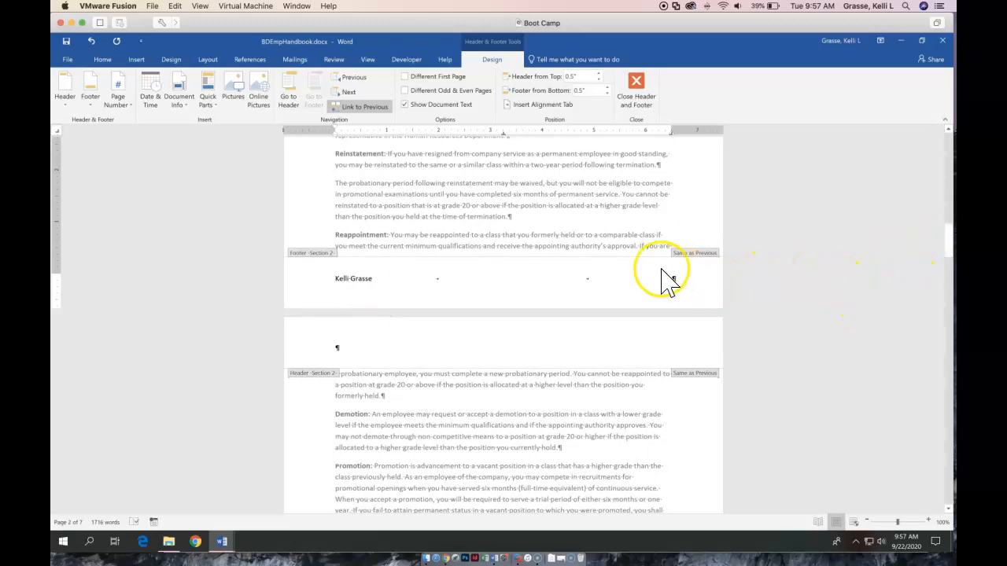
Step: Turn off Link to Previous for Section 2 and delete the name from the Section 1 footer
left_click(352, 108)
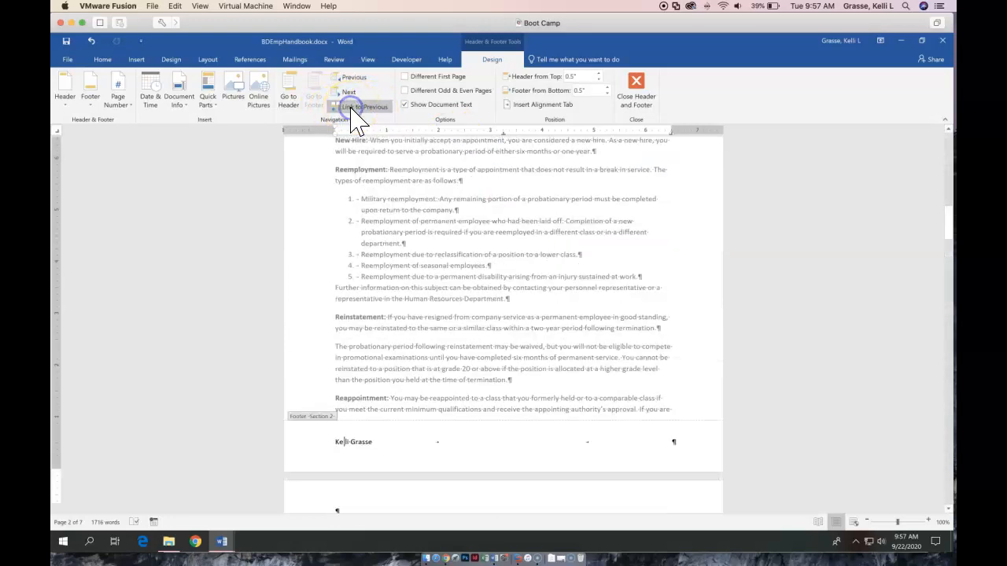
scroll(472, 225, "up", 5)
scroll(497, 340, "down", 5)
scroll(499, 333, "up", 1)
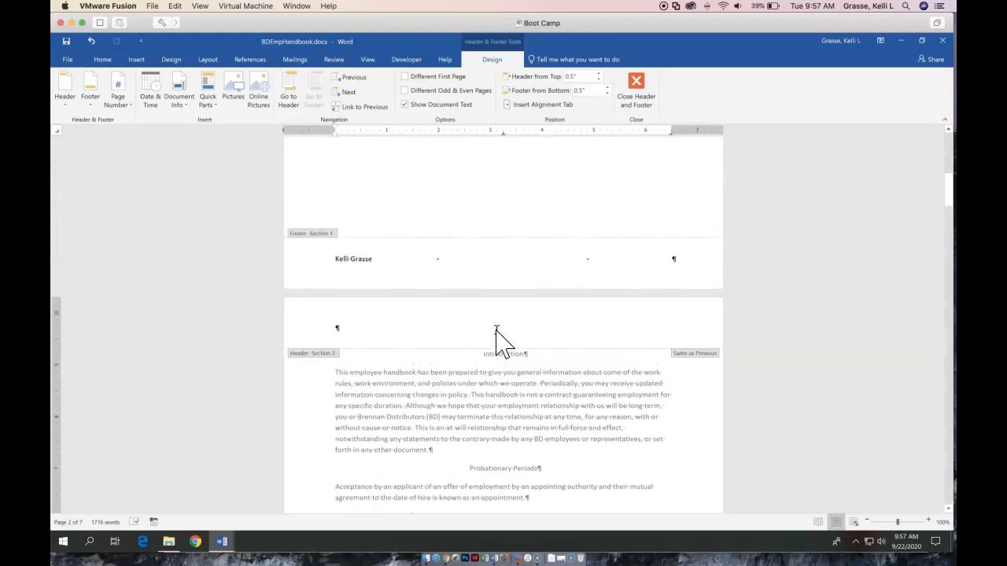
left_click(377, 260)
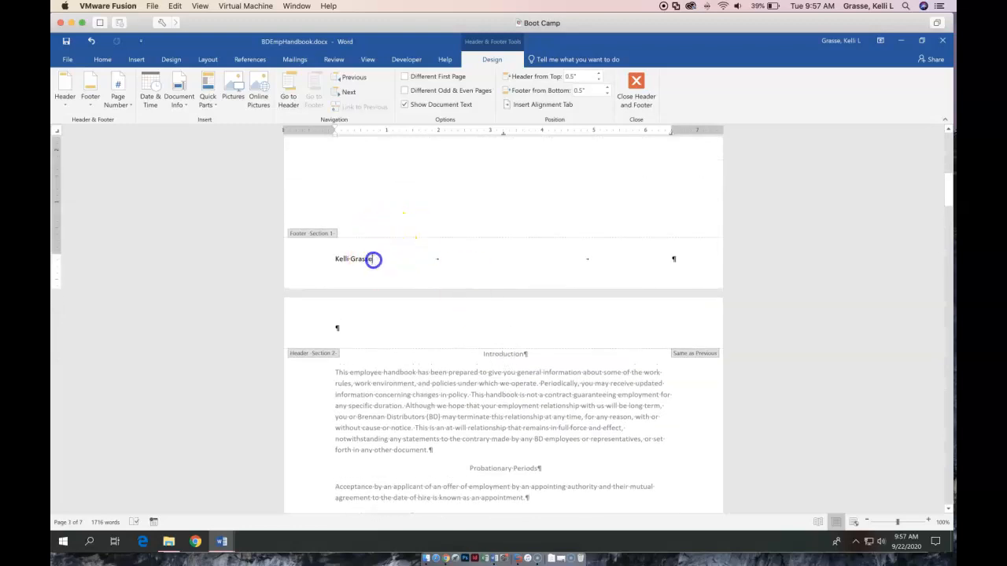
key("Delete")
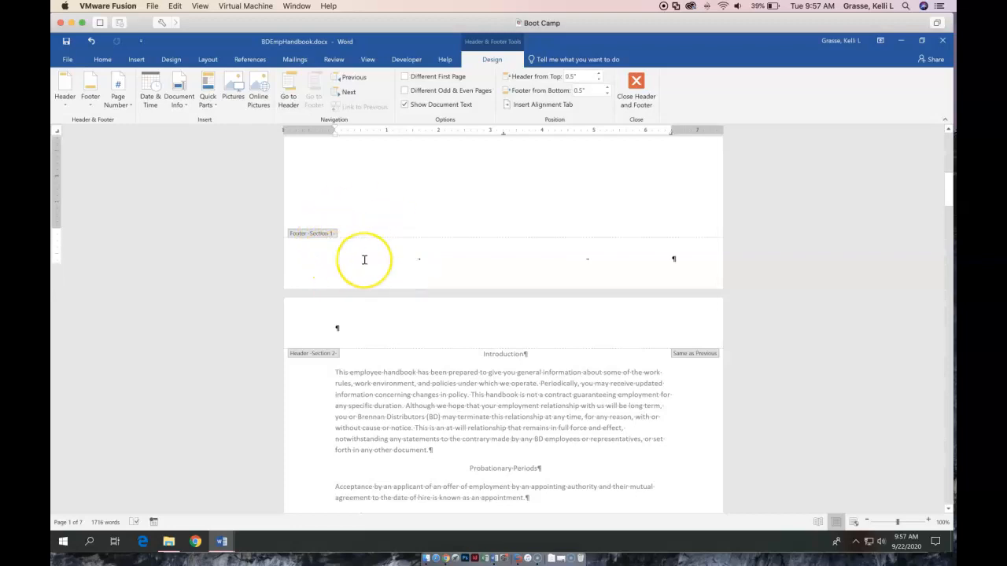
scroll(364, 260, "down", 10)
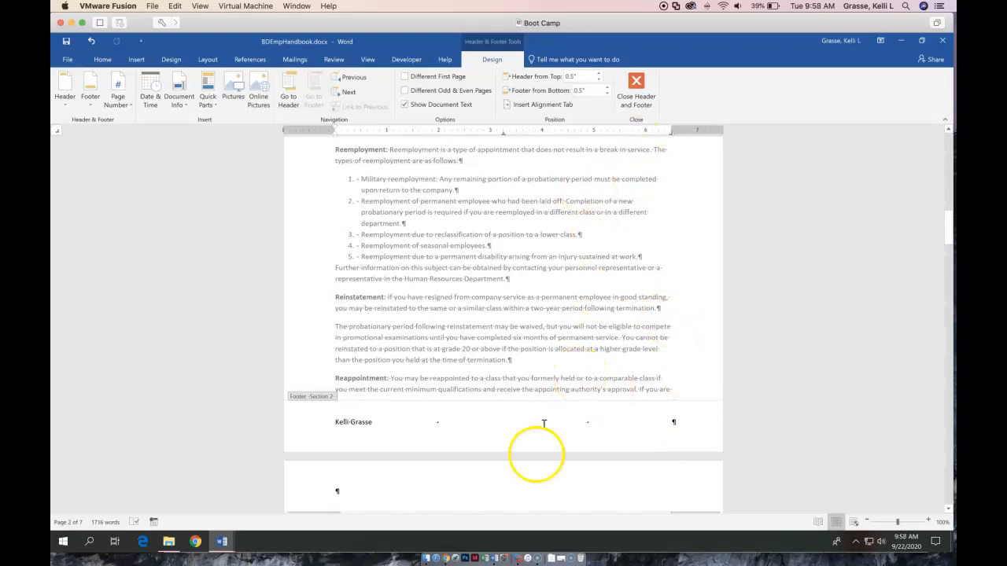
left_click(670, 423)
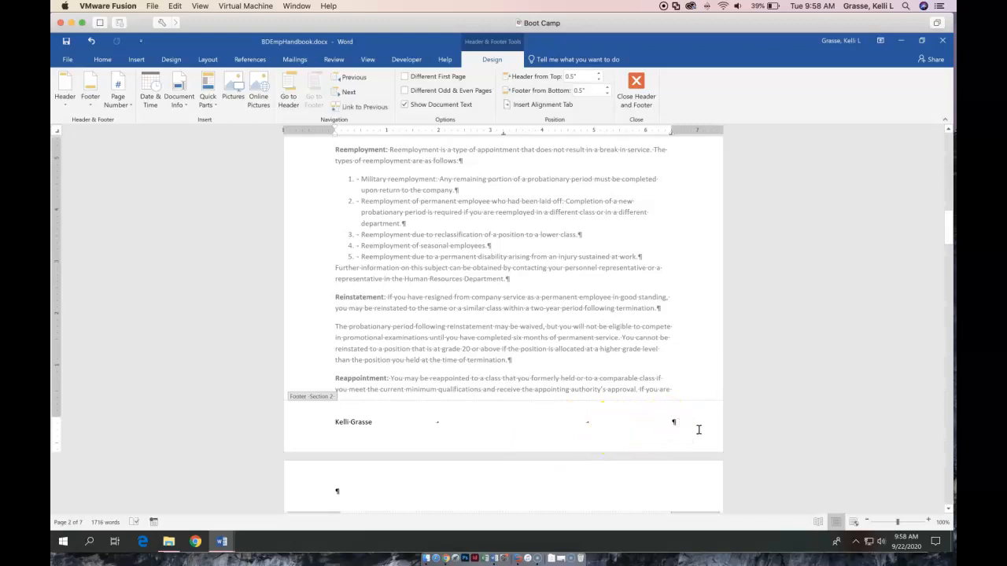
Step: Insert a Plain Number page number at the current position, ending the Section 2 footer
left_click(118, 106)
left_click(130, 148)
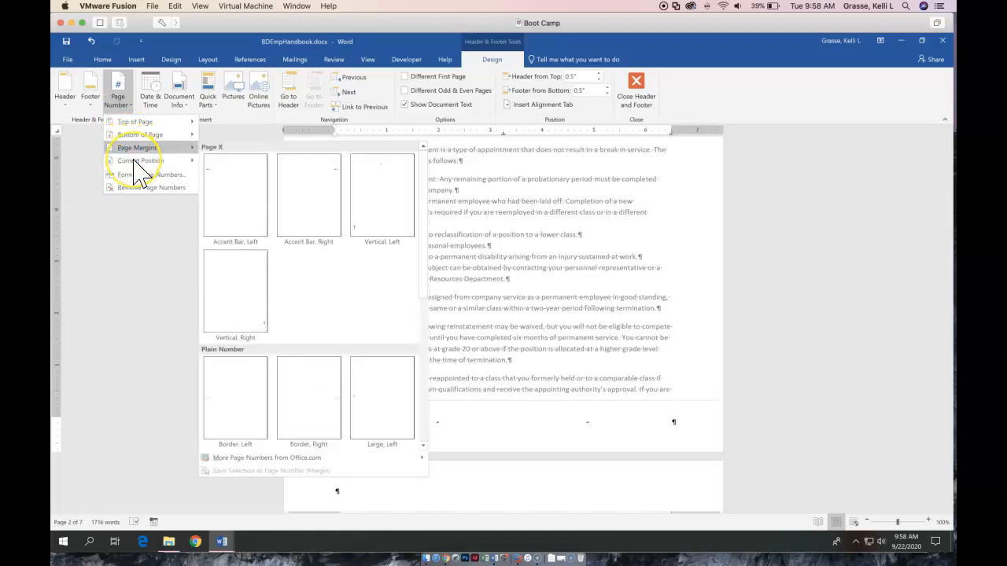
left_click(134, 162)
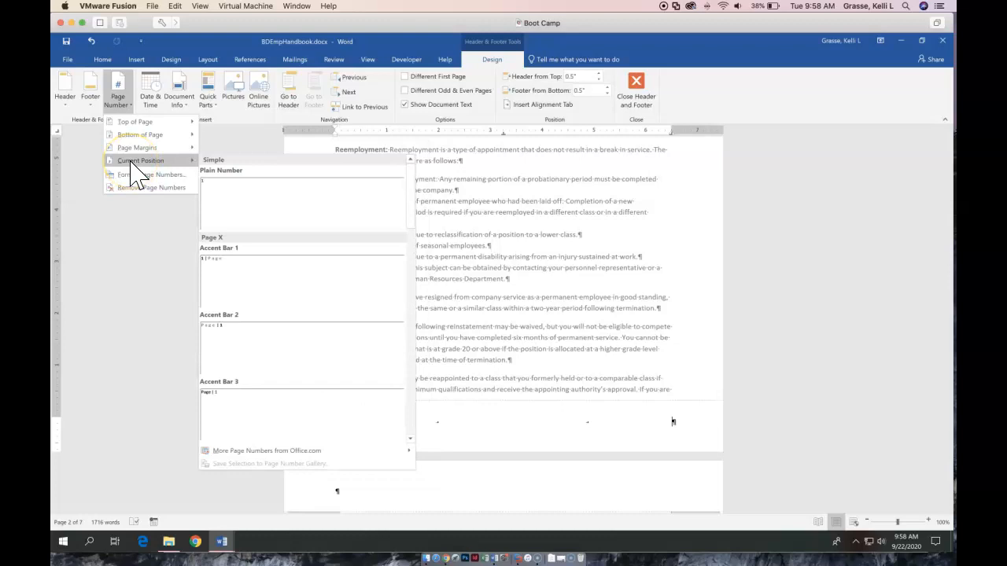
left_click(265, 219)
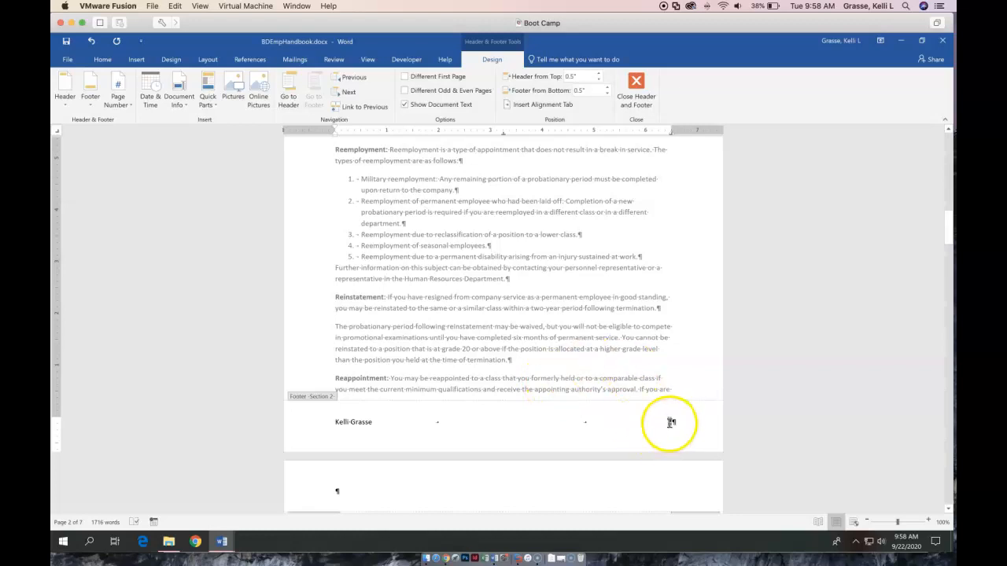
double_click(673, 424)
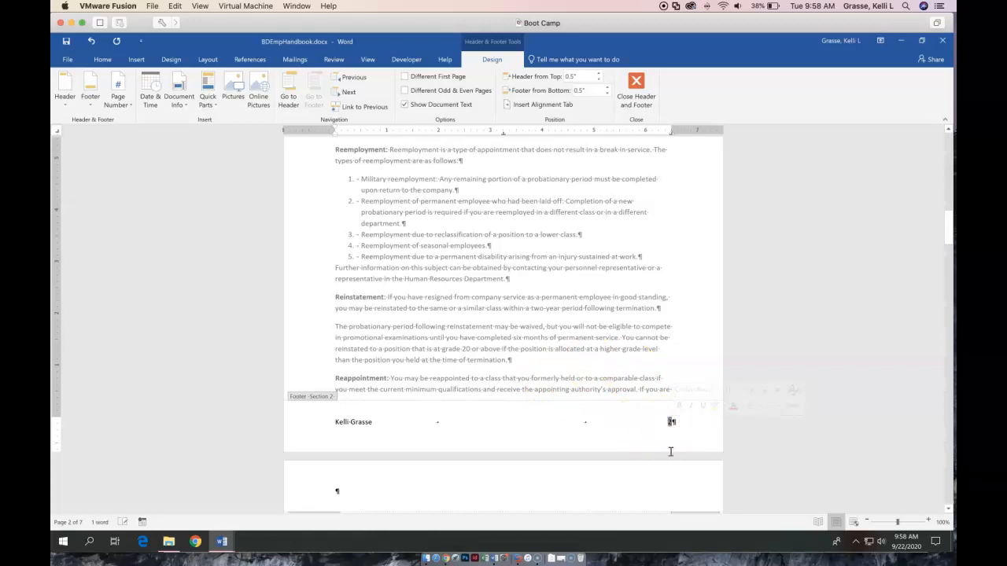
Step: Format Section 2 page numbers as 1, 2, 3, starting at 1
left_click(118, 96)
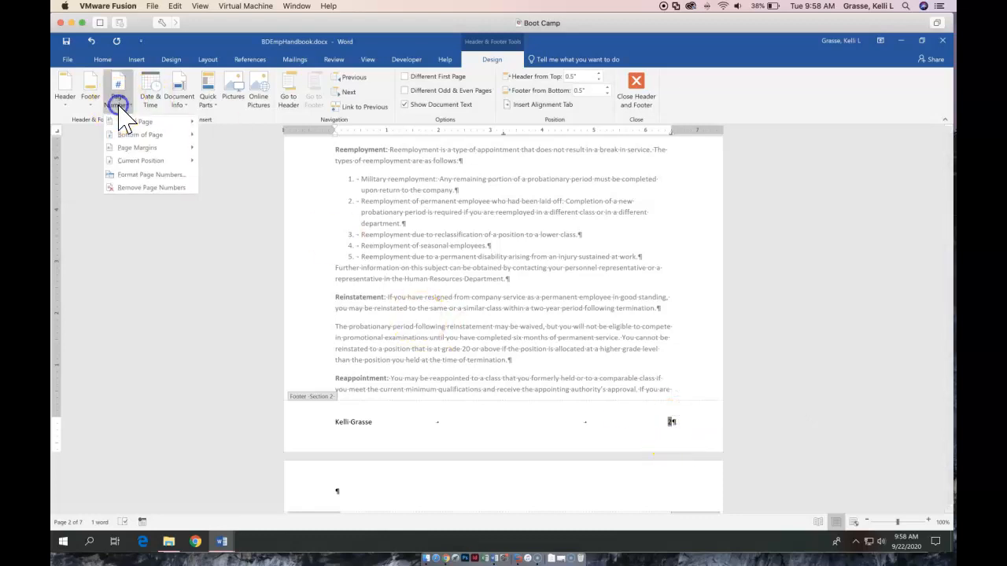
left_click(154, 174)
left_click(447, 322)
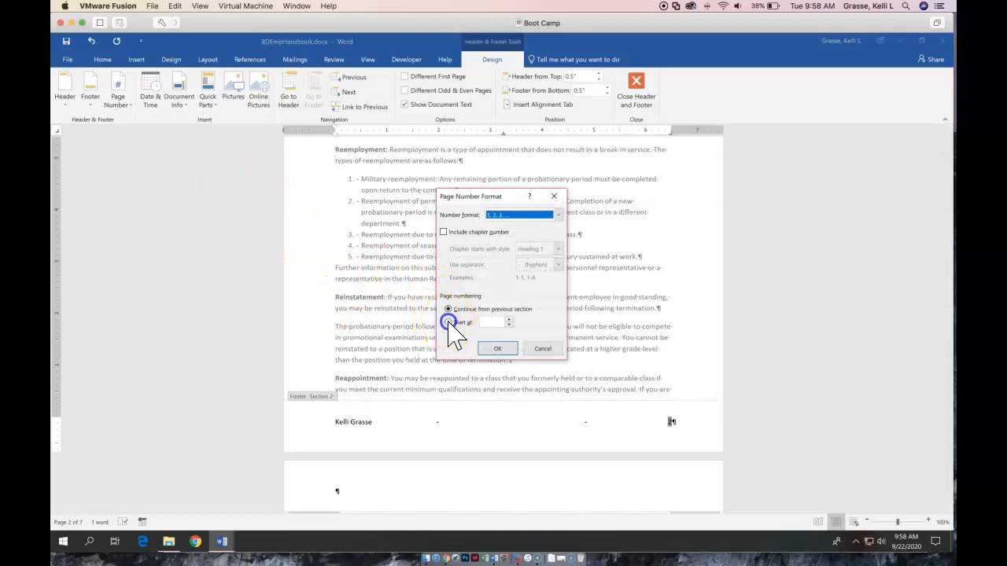
left_click(557, 217)
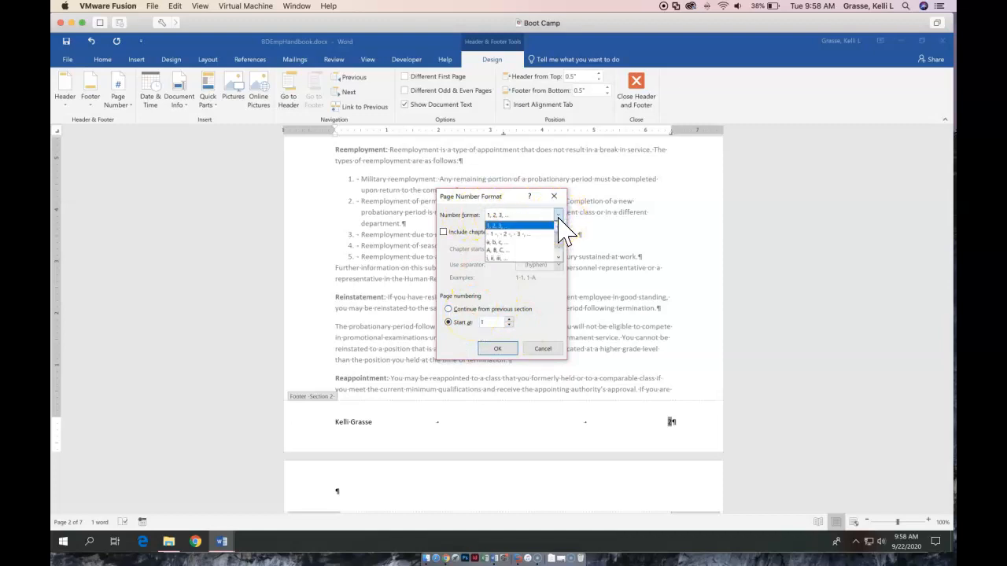
left_click(551, 226)
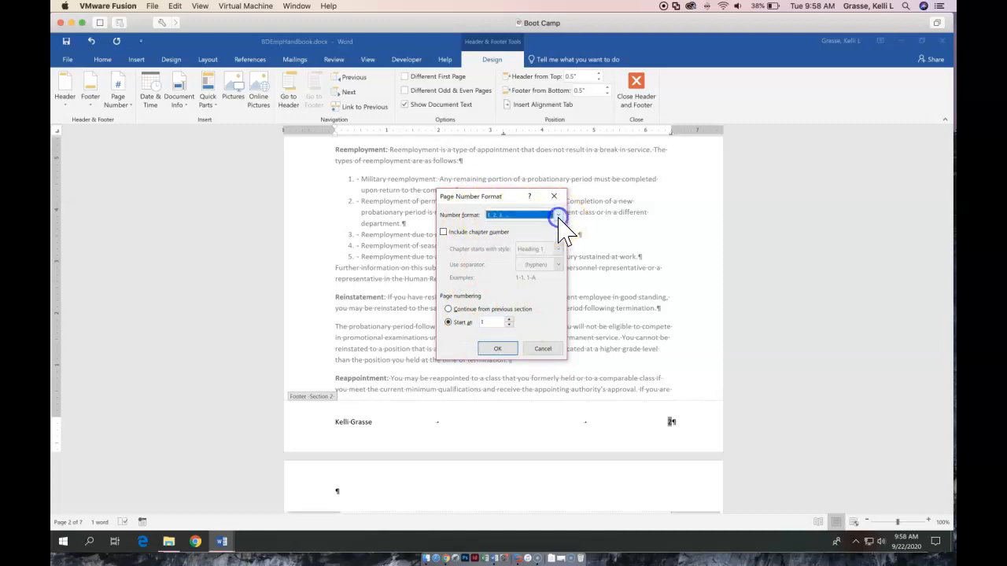
left_click(497, 350)
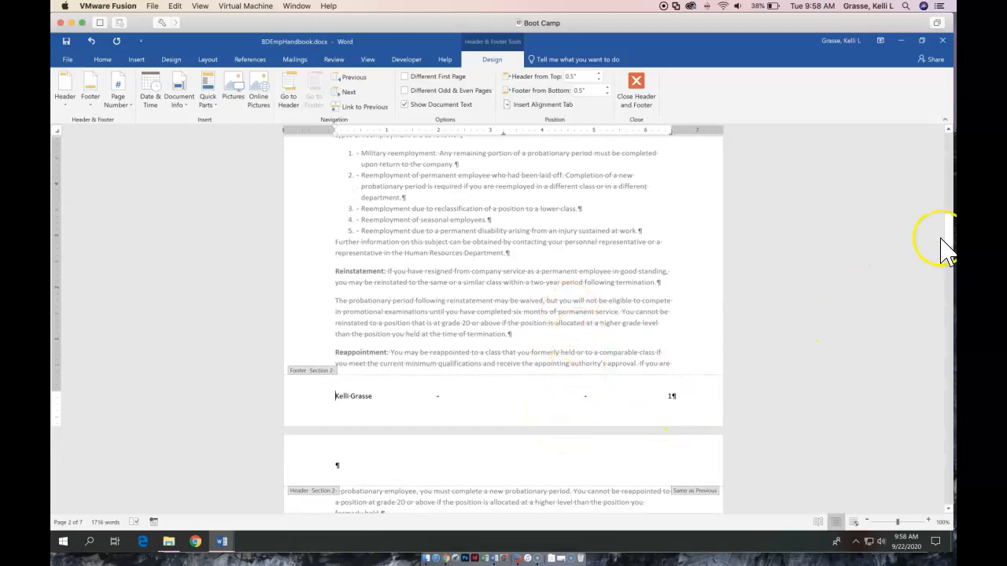
left_click_drag(950, 240, 940, 546)
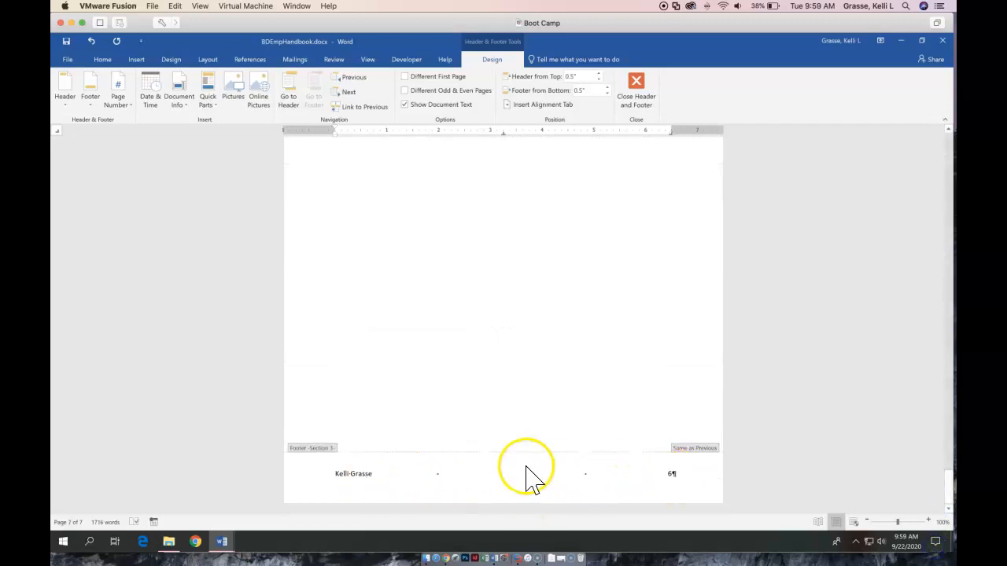
left_click_drag(948, 486, 947, 475)
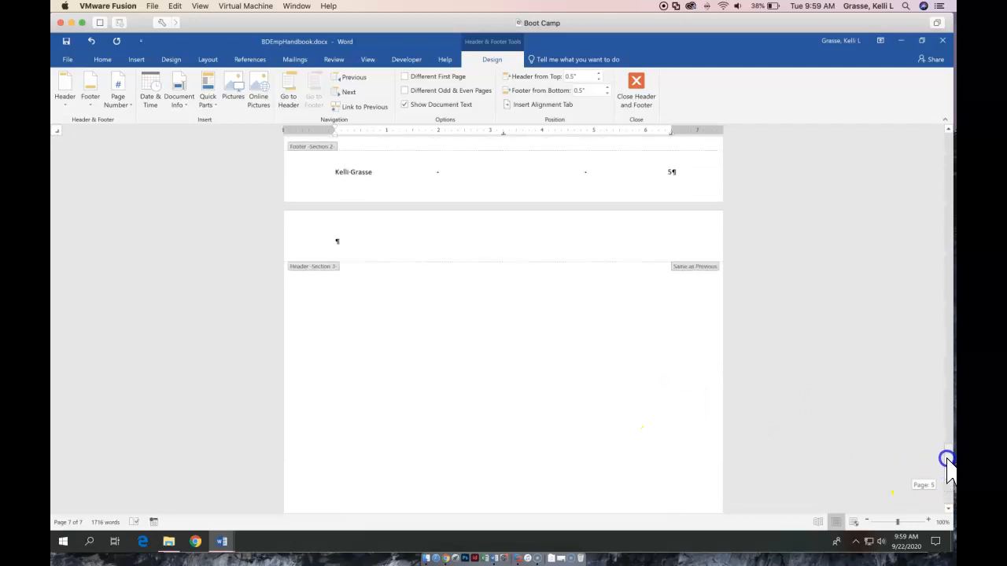
Step: Close header and footer editing and turn off formatting marks
double_click(388, 340)
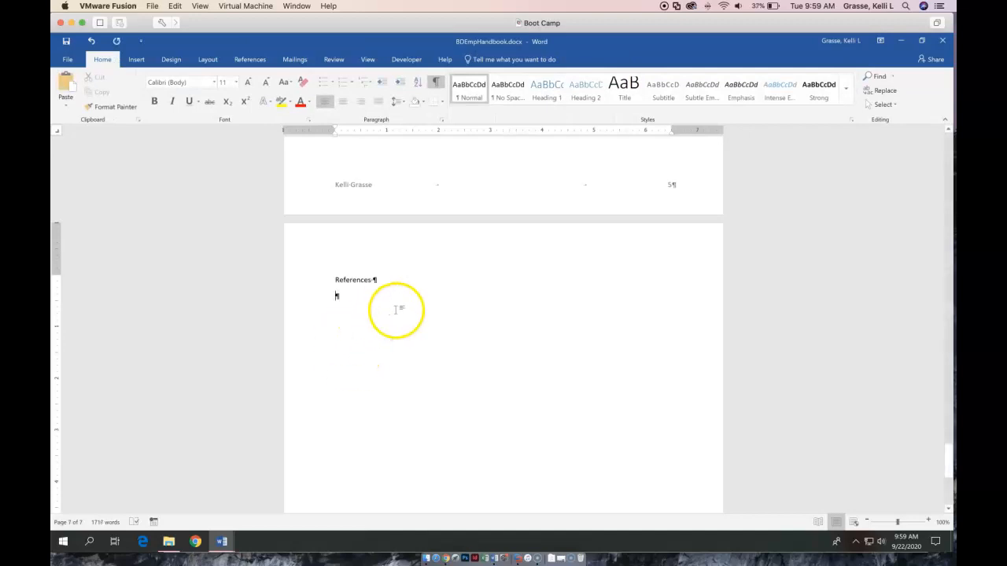
left_click(435, 83)
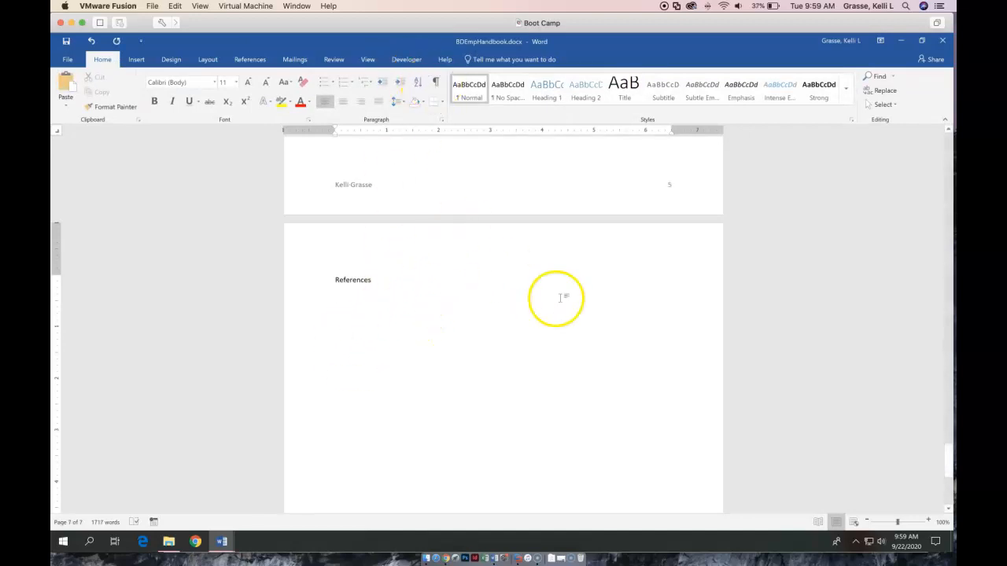
left_click_drag(948, 456, 945, 508)
Step: Unlink the References page footer from the previous section and delete its name and page number
left_click(466, 481)
double_click(465, 482)
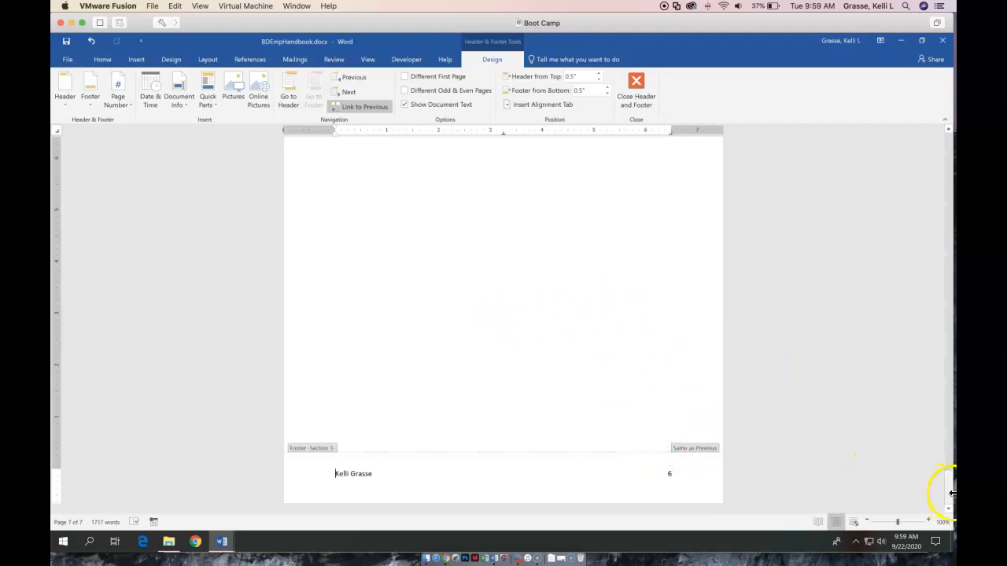
mouse_move(951, 496)
left_mouse_down()
mouse_move(949, 456)
mouse_move(944, 500)
left_mouse_up()
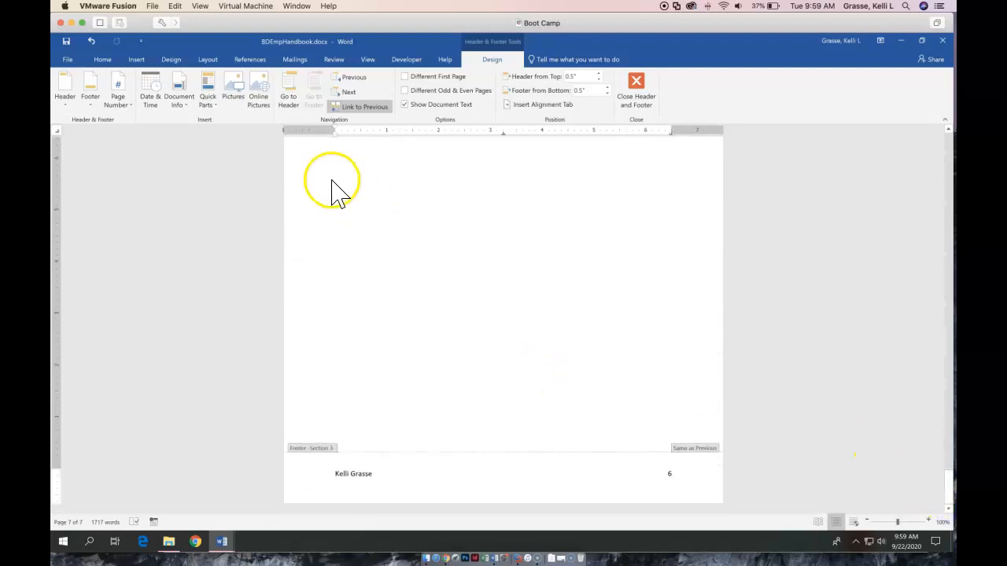
left_click(346, 106)
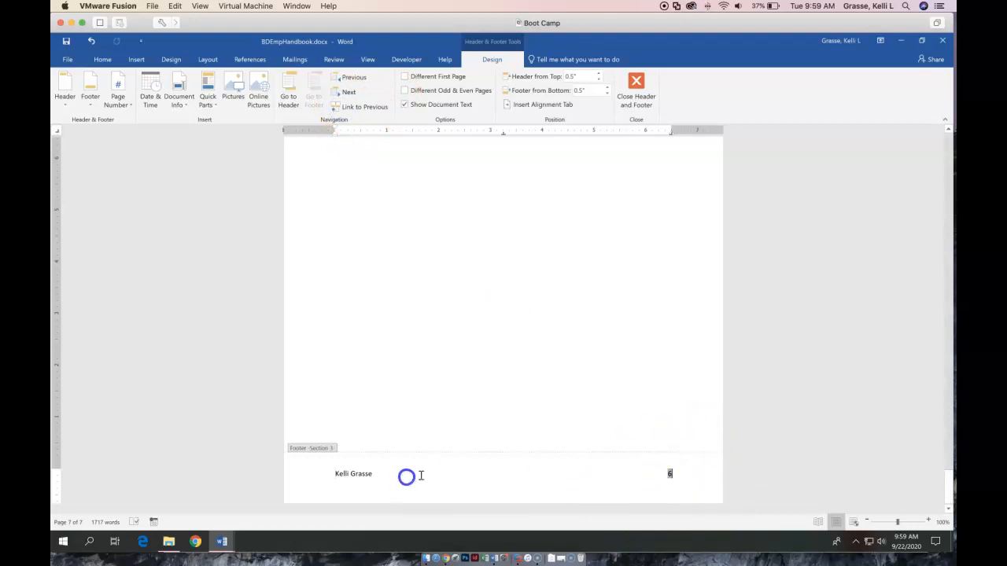
left_click_drag(421, 475, 335, 470)
key("Delete")
left_click_drag(950, 468, 952, 452)
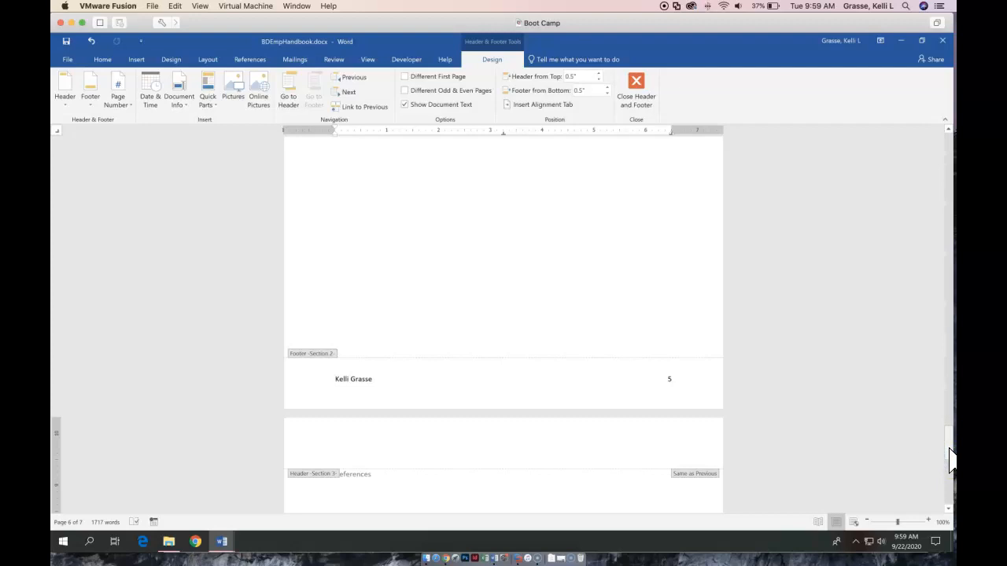
Step: Leave footer editing and place the insertion point below the title on the cover page
left_click_drag(950, 445, 947, 115)
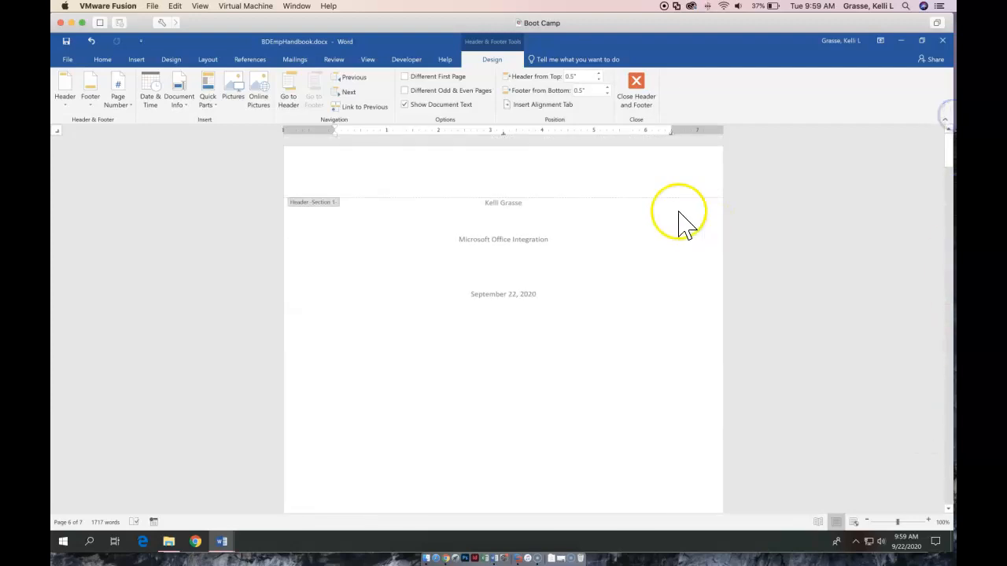
double_click(442, 253)
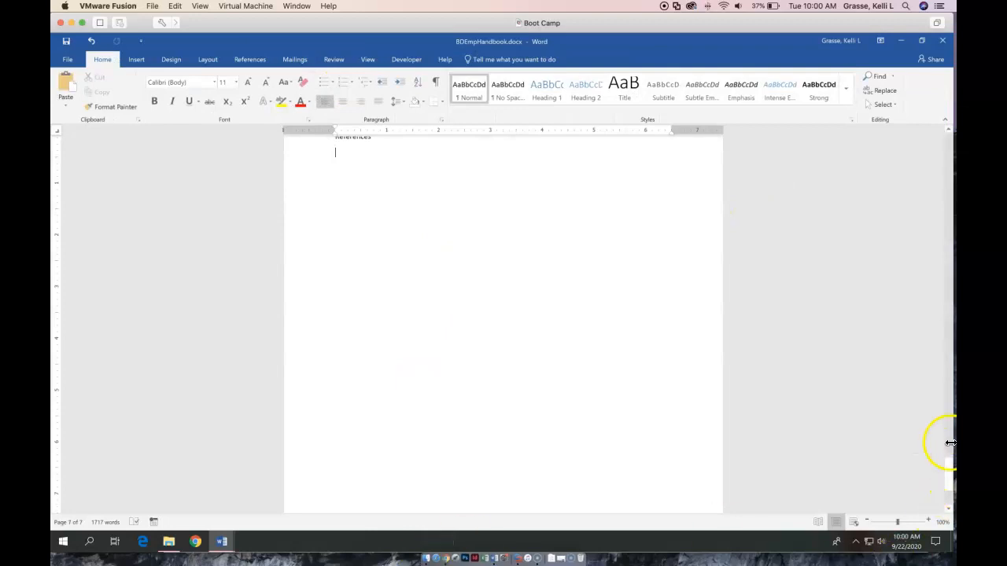
left_click_drag(951, 492, 949, 110)
left_click(496, 253)
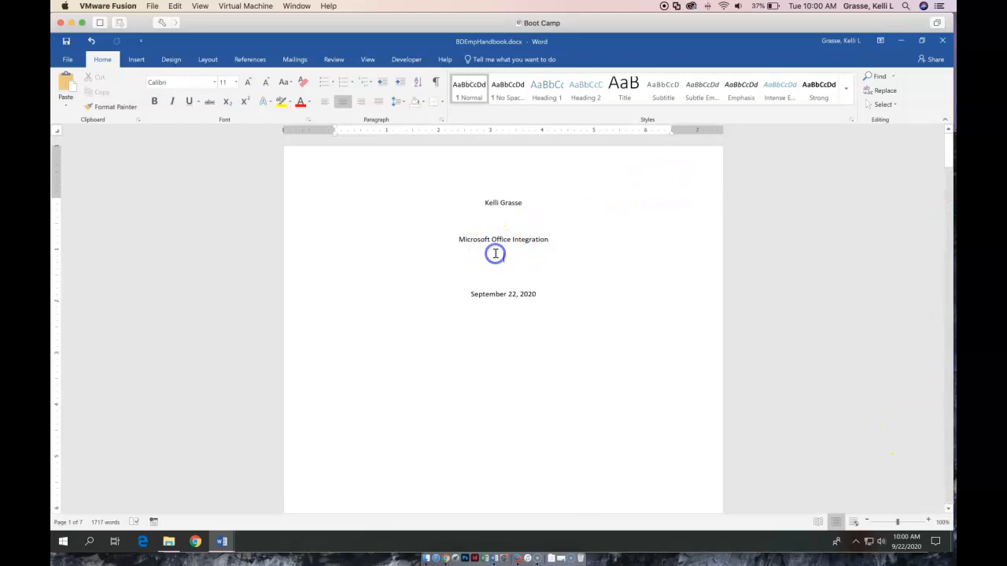
left_click(136, 61)
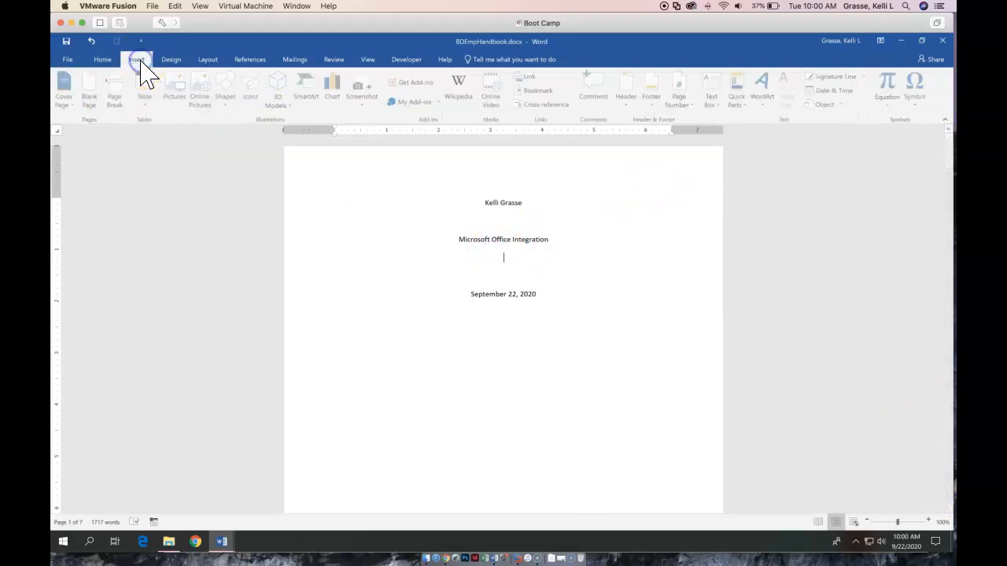
Step: Insert the Filigree cover page at the front of the handbook and scroll through its placeholders
left_click(66, 93)
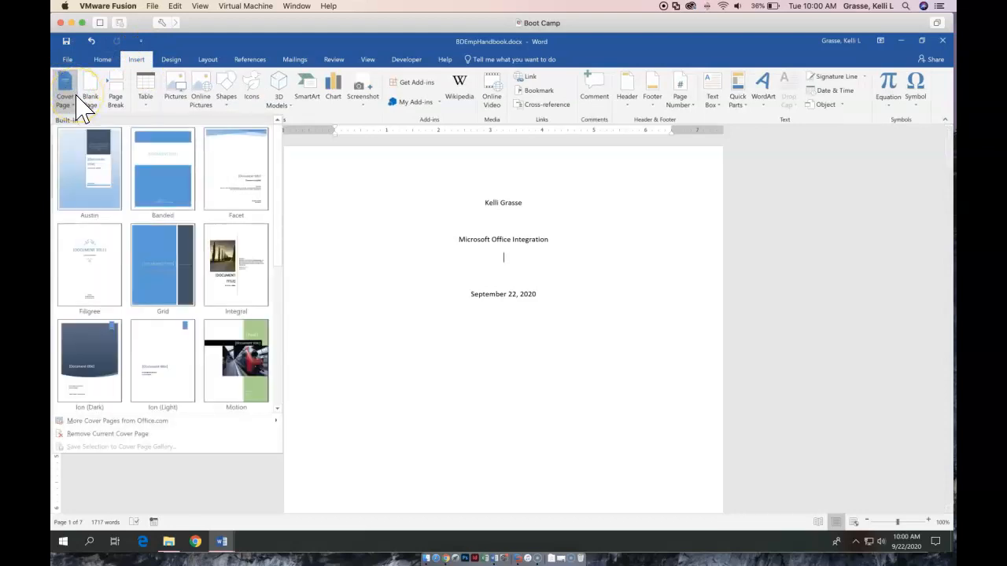
left_click(79, 259)
left_click(509, 366)
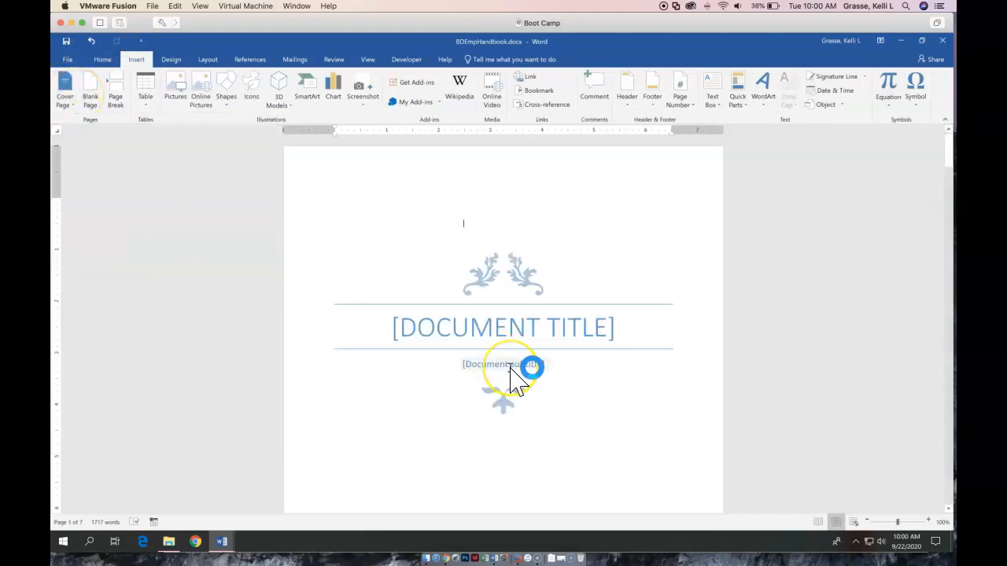
scroll(513, 378, "down", 8)
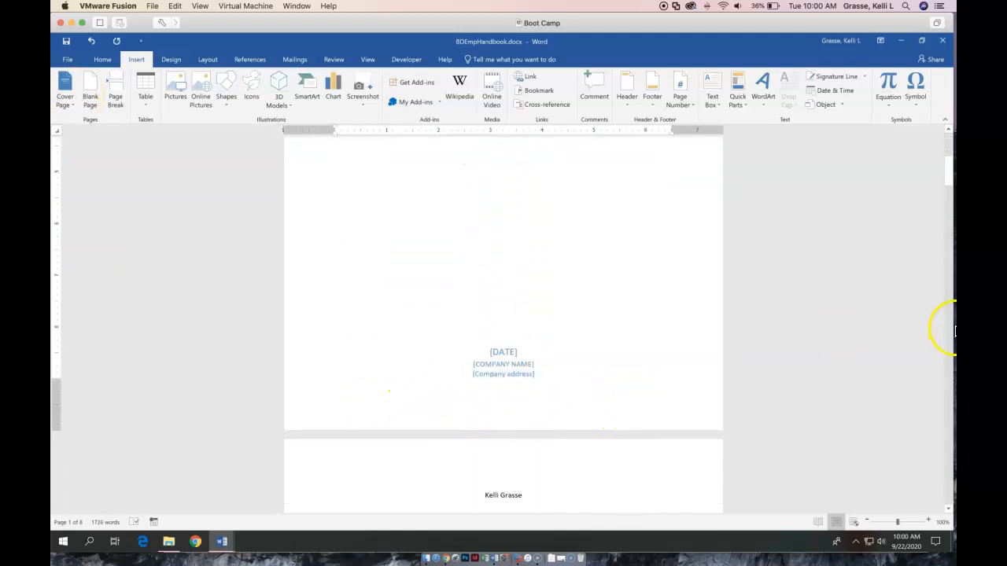
left_click_drag(950, 185, 949, 152)
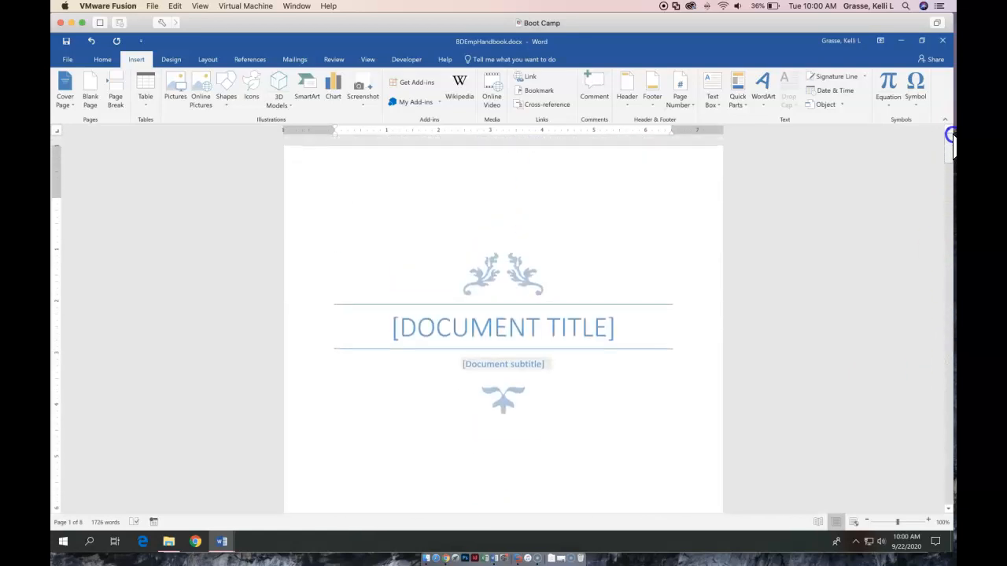
Step: Turn on Show/Hide ¶ formatting marks and open the cover page's First Page Header for editing
left_click(375, 467)
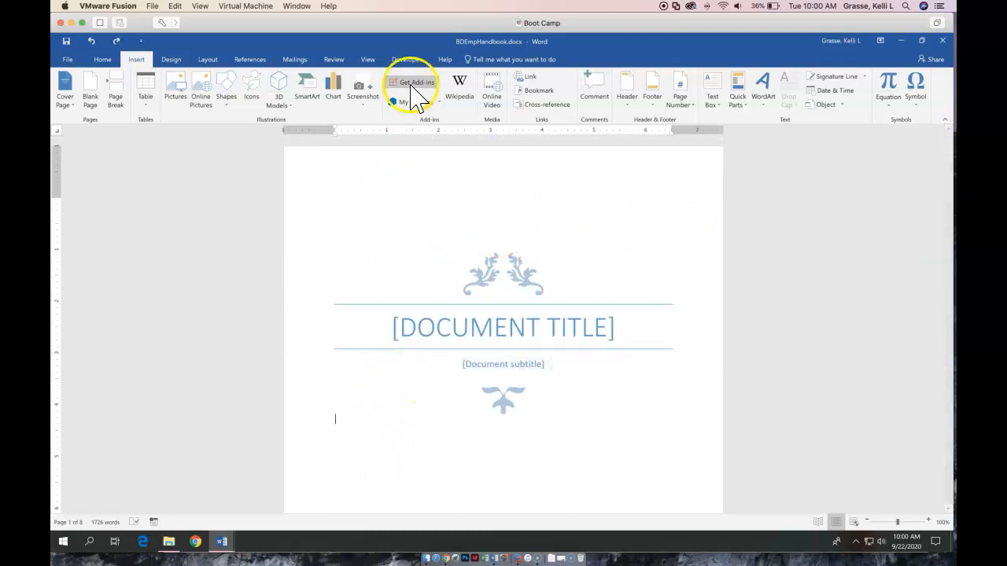
left_click(101, 60)
left_click(435, 82)
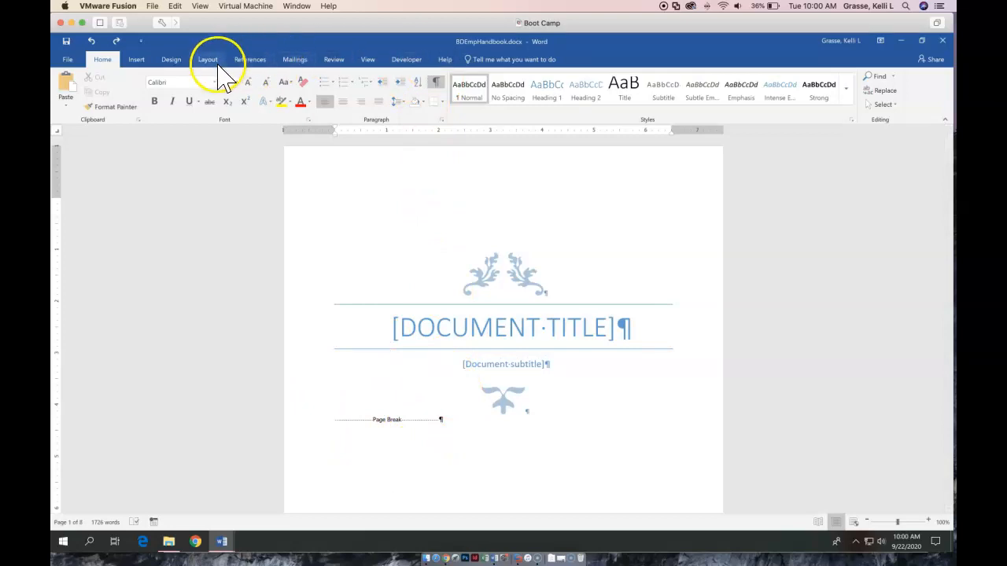
double_click(376, 180)
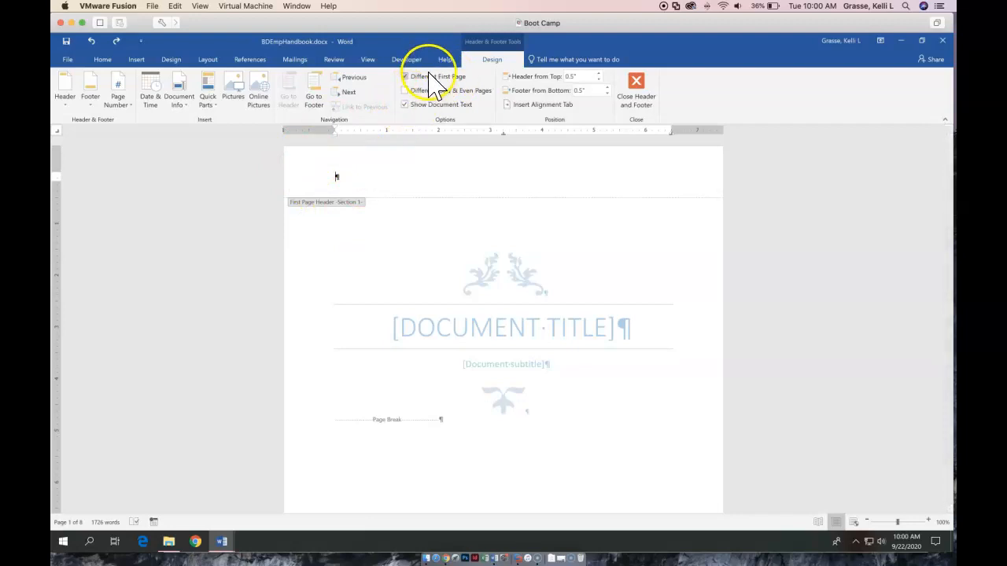
Step: Scroll through the cover page's First Page Header and Footer areas
scroll(428, 342, "down", 5)
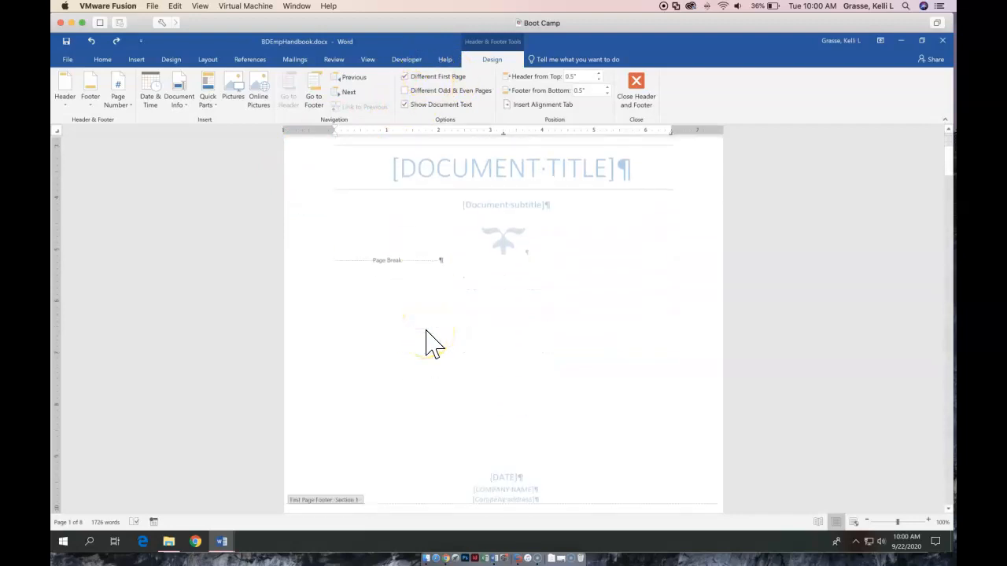
scroll(427, 342, "down", 4)
scroll(449, 243, "down", 4)
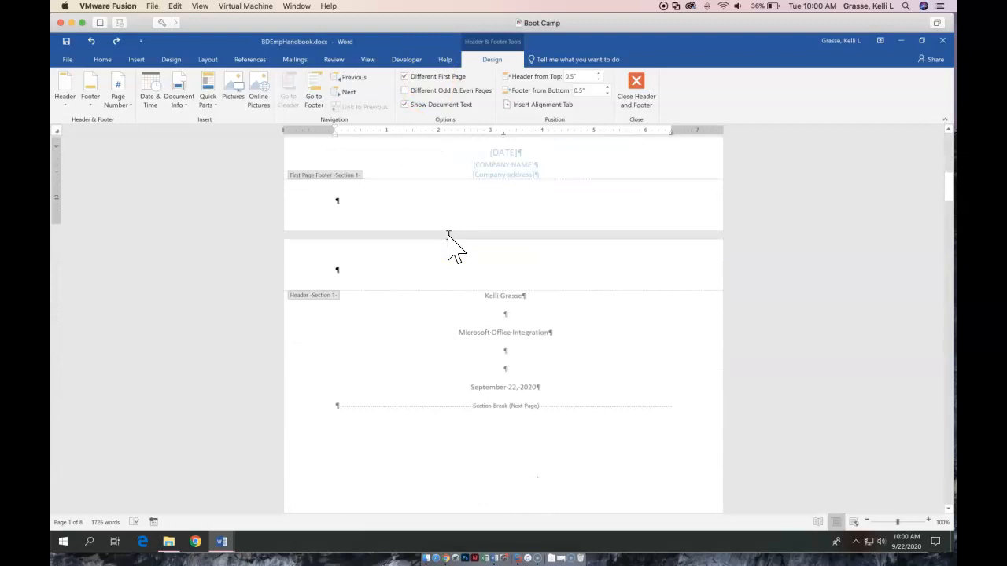
scroll(449, 236, "down", 1)
scroll(399, 385, "up", 15)
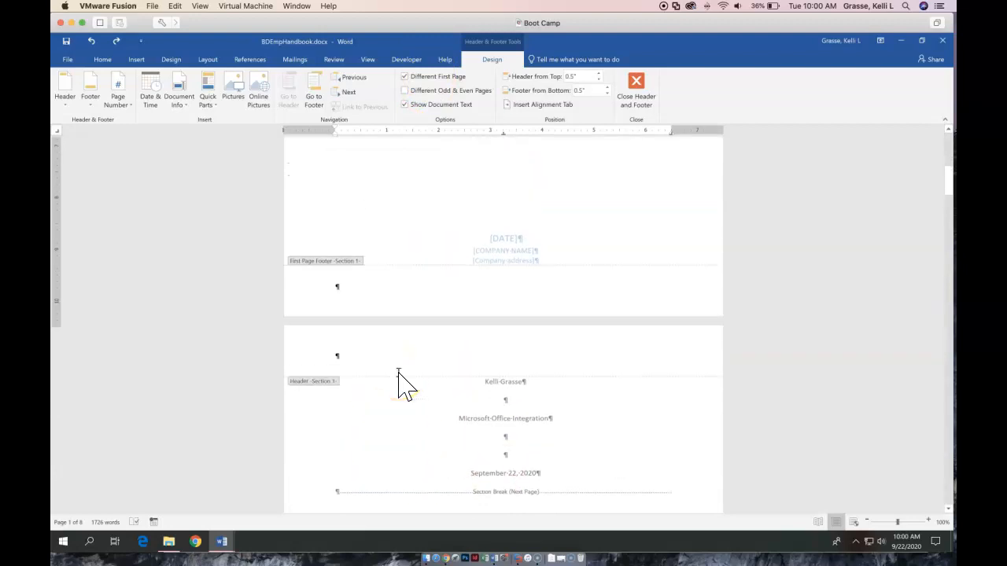
scroll(399, 386, "up", 3)
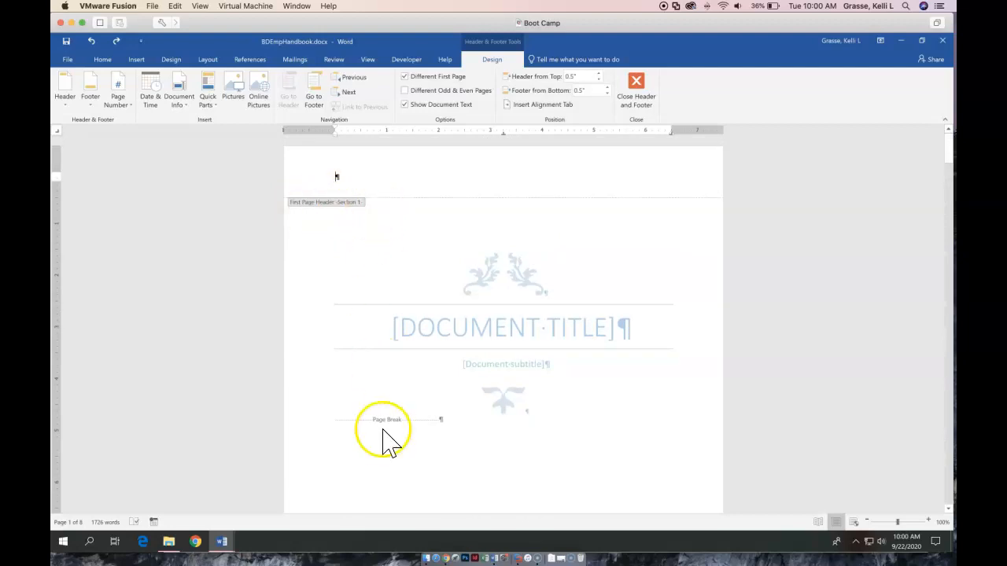
scroll(382, 455, "down", 4)
scroll(382, 455, "down", 4)
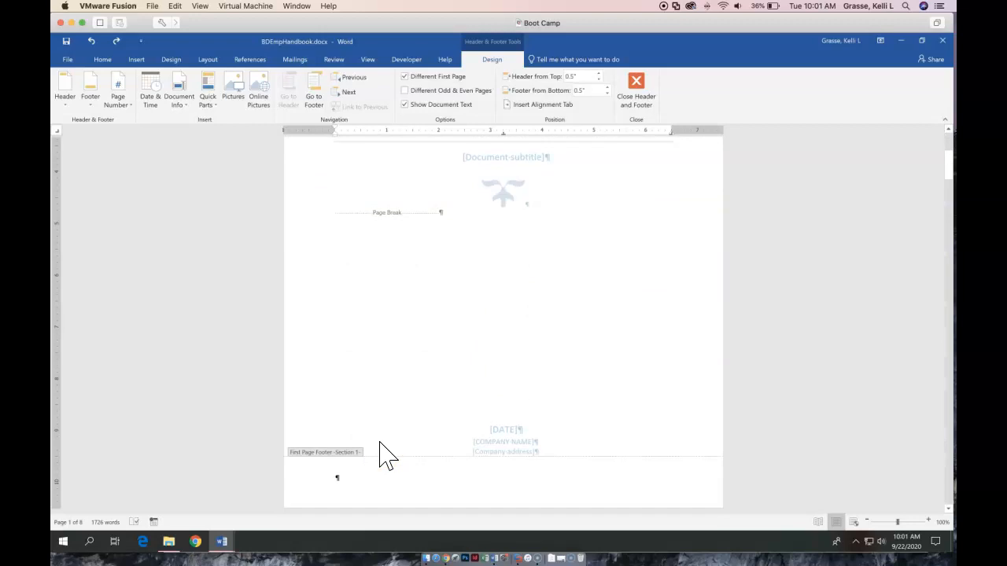
scroll(385, 454, "down", 2)
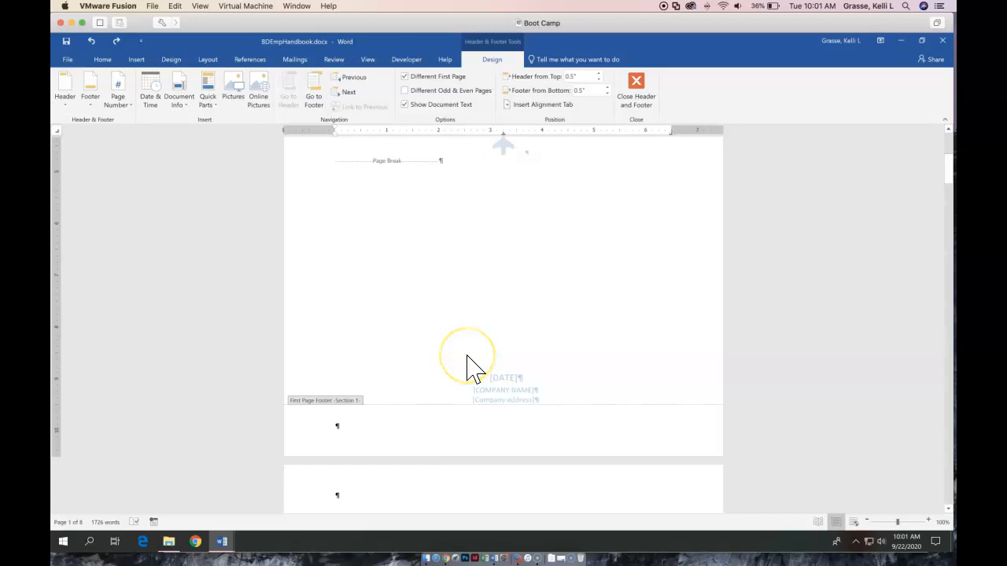
scroll(472, 346, "up", 2)
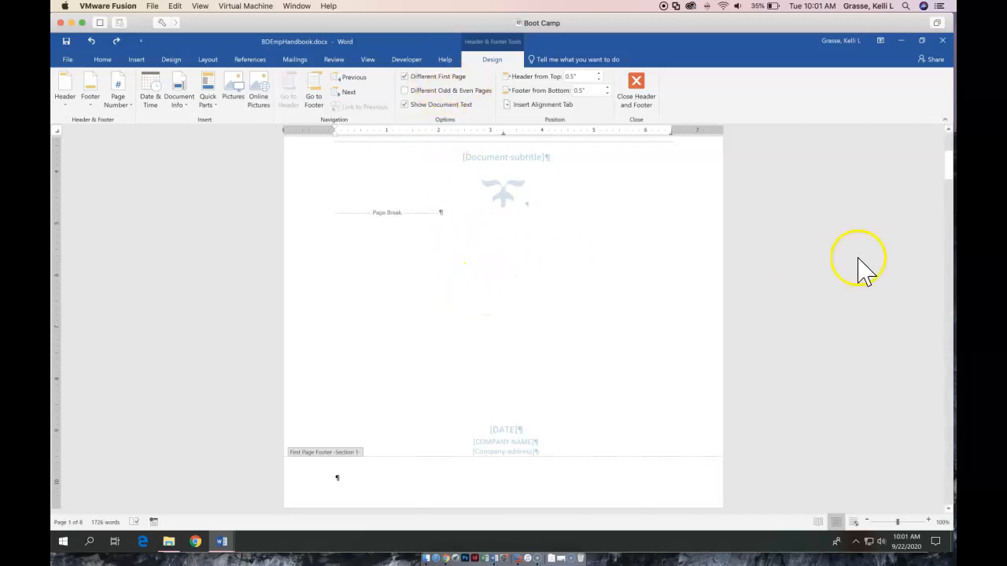
Step: Close header and footer editing to return to the cover page body
left_click_drag(948, 170, 940, 122)
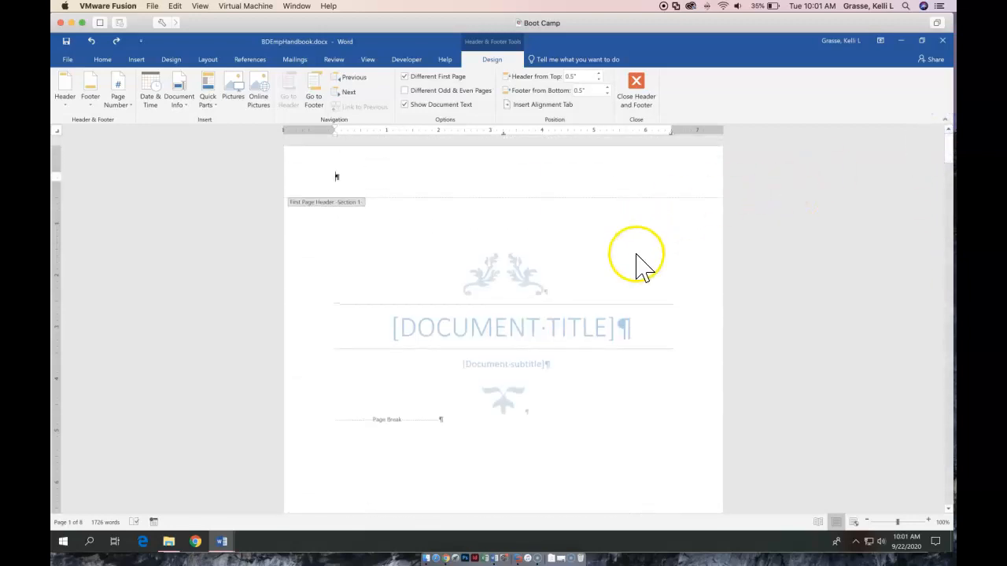
left_click(559, 380)
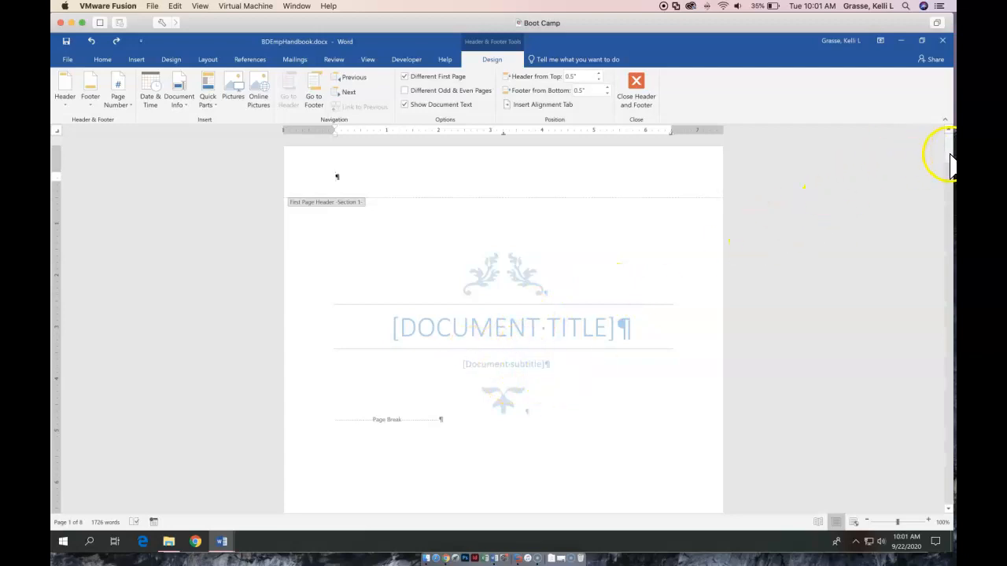
mouse_move(949, 154)
left_mouse_down()
mouse_move(950, 234)
mouse_move(944, 142)
left_mouse_up()
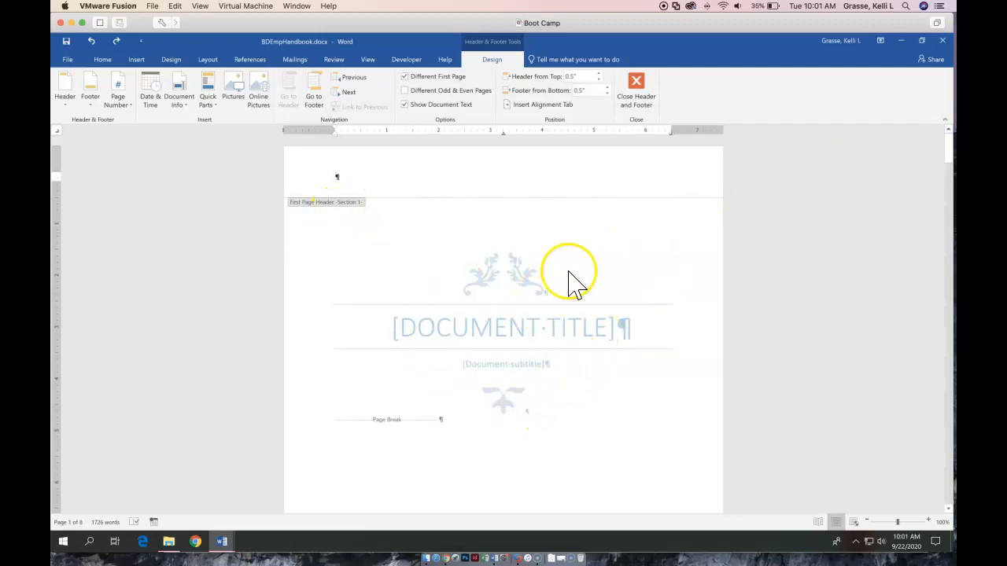
left_click(636, 89)
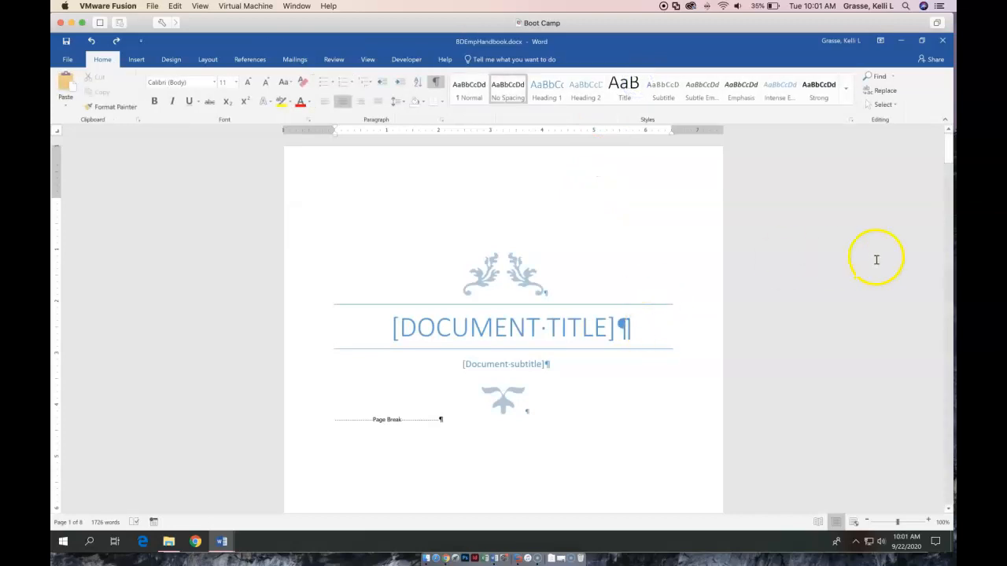
Step: Scroll down to page 4's Work Performance Standards software list
mouse_move(950, 157)
left_mouse_down()
mouse_move(948, 192)
mouse_move(951, 138)
left_mouse_up()
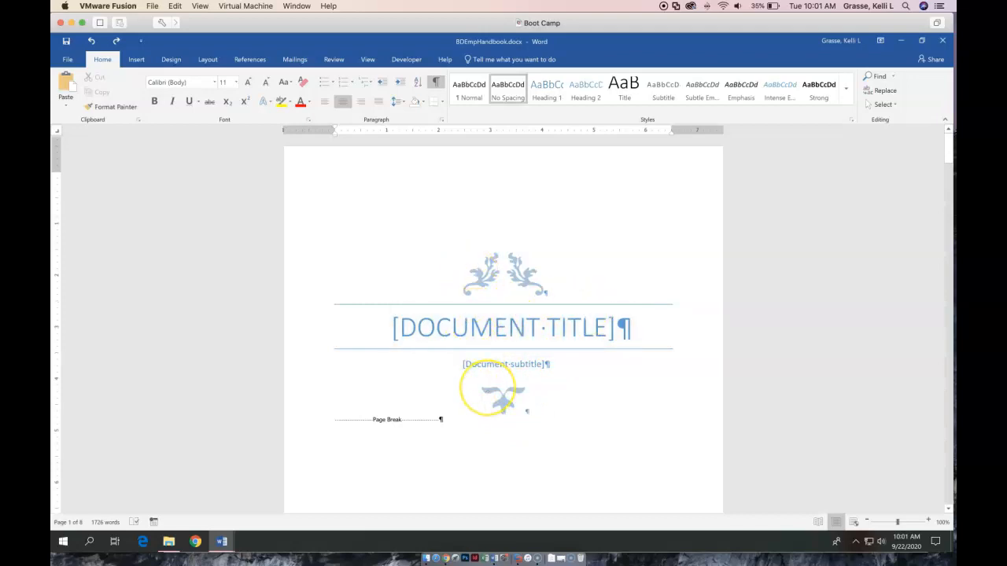
scroll(488, 393, "down", 5)
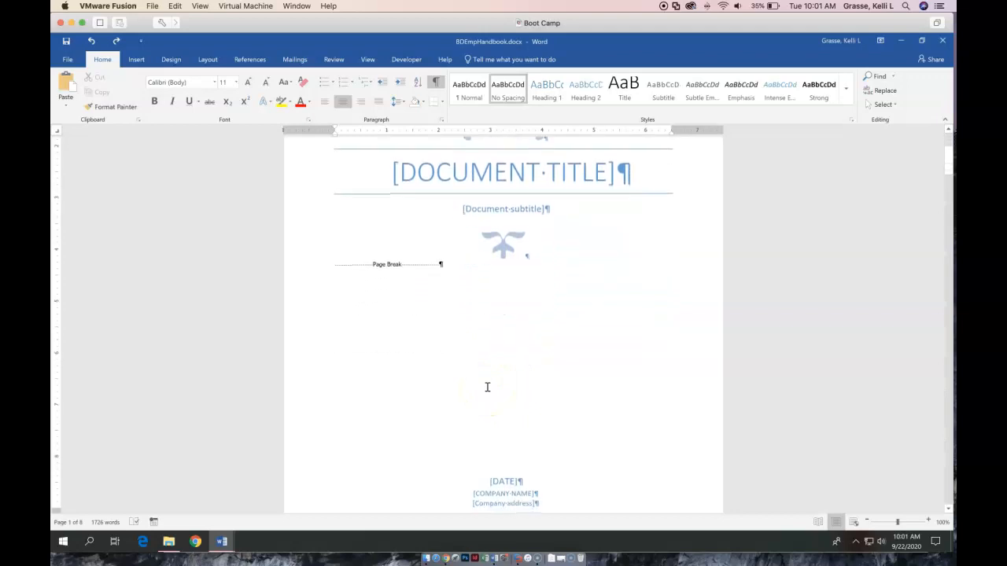
scroll(487, 387, "down", 2)
scroll(487, 387, "down", 2)
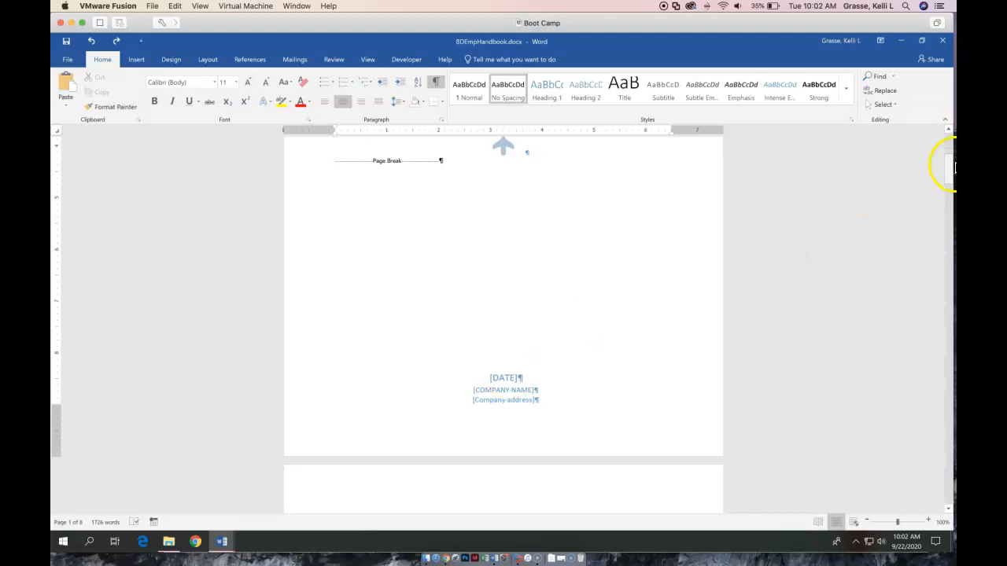
left_click_drag(948, 181, 951, 311)
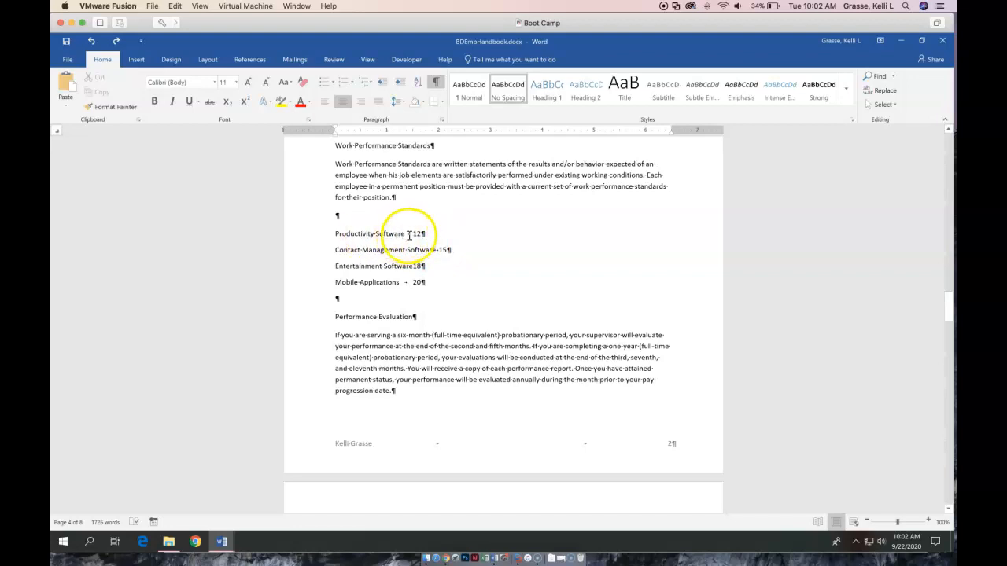
Step: Select the four software lines and add a right-aligned tab stop at 6 inches
left_click(632, 238)
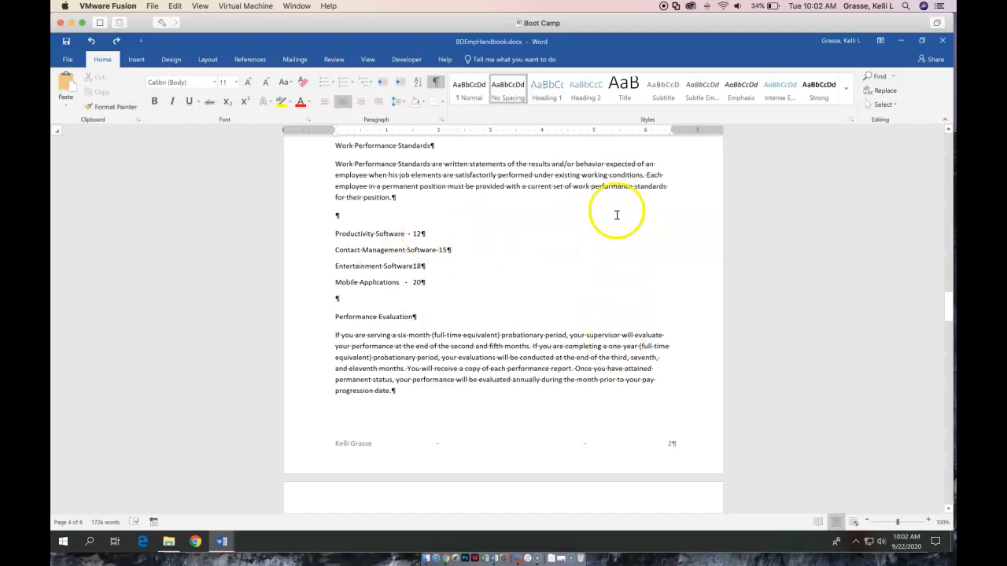
left_click(622, 281)
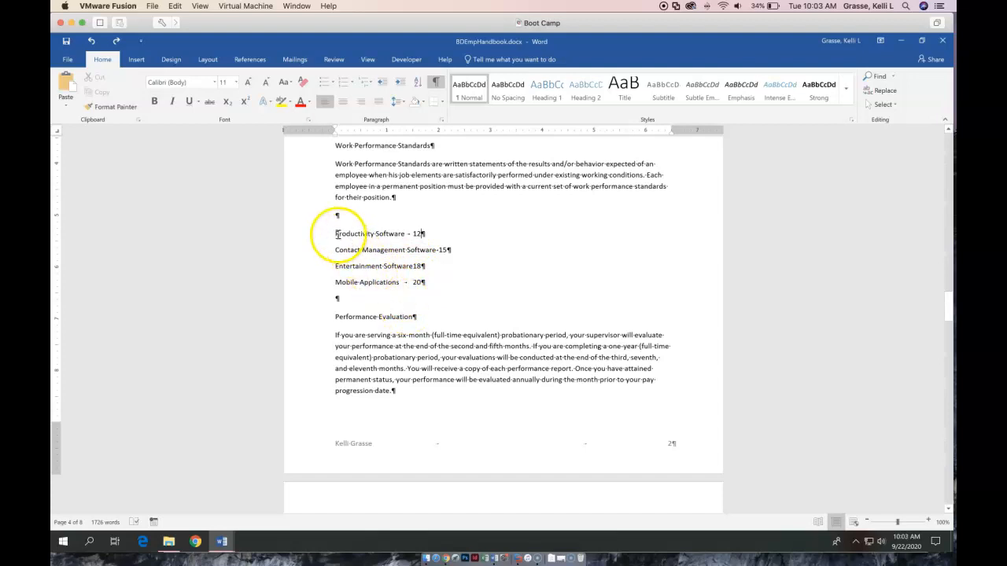
left_click_drag(335, 234, 418, 285)
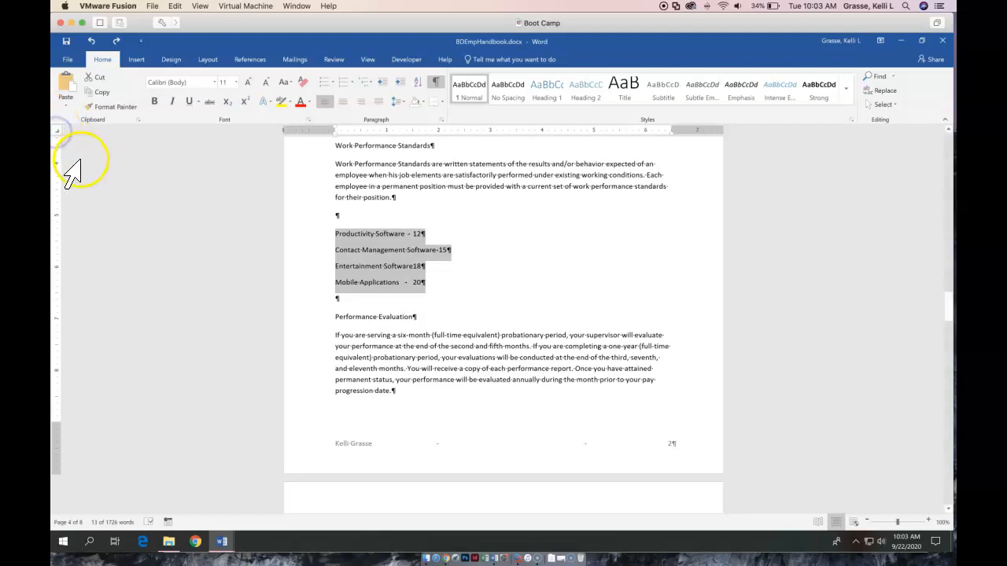
left_click(647, 131)
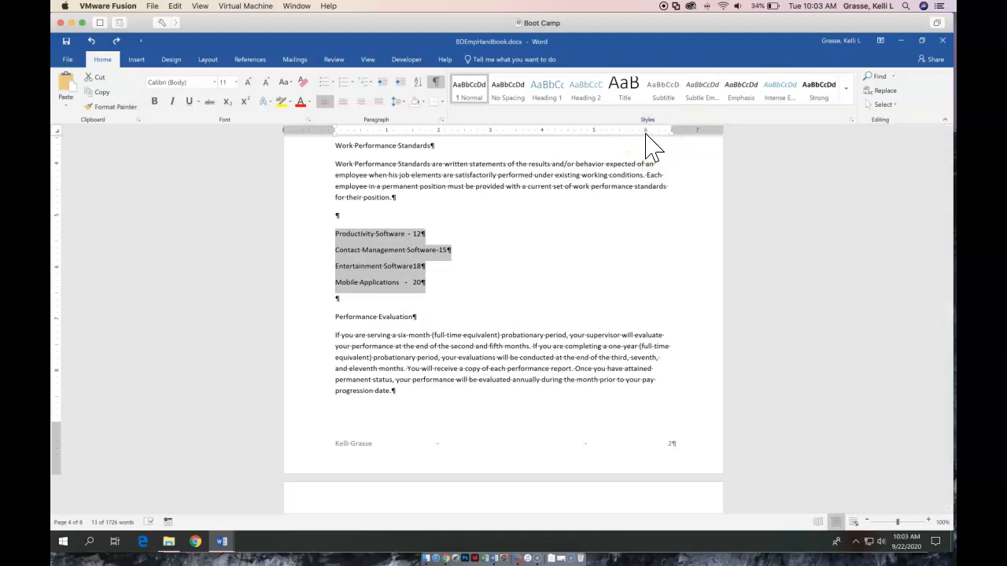
left_click(647, 130)
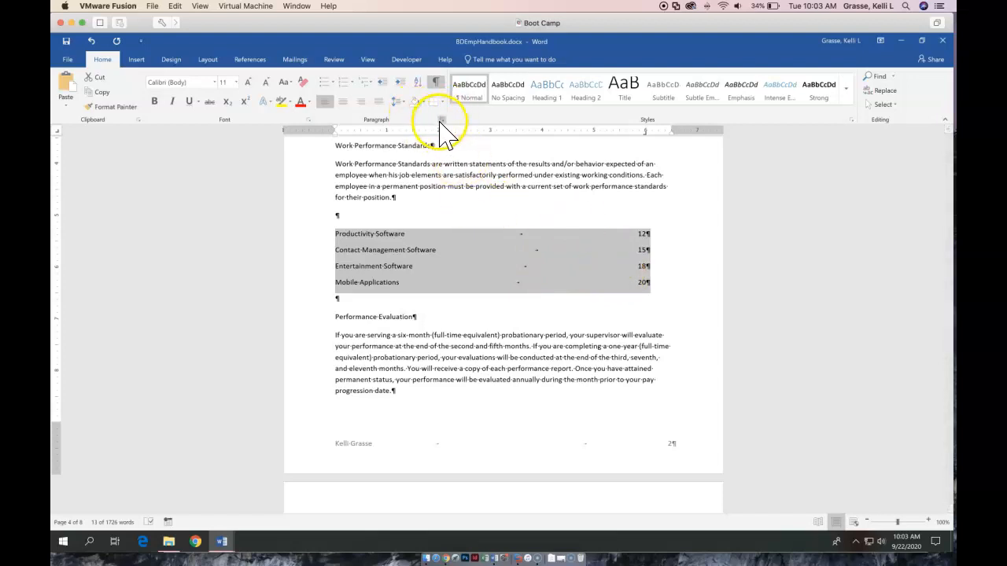
Step: Give the 6" tab stop a dotted leader (option 2), then hide formatting marks
left_click(645, 133)
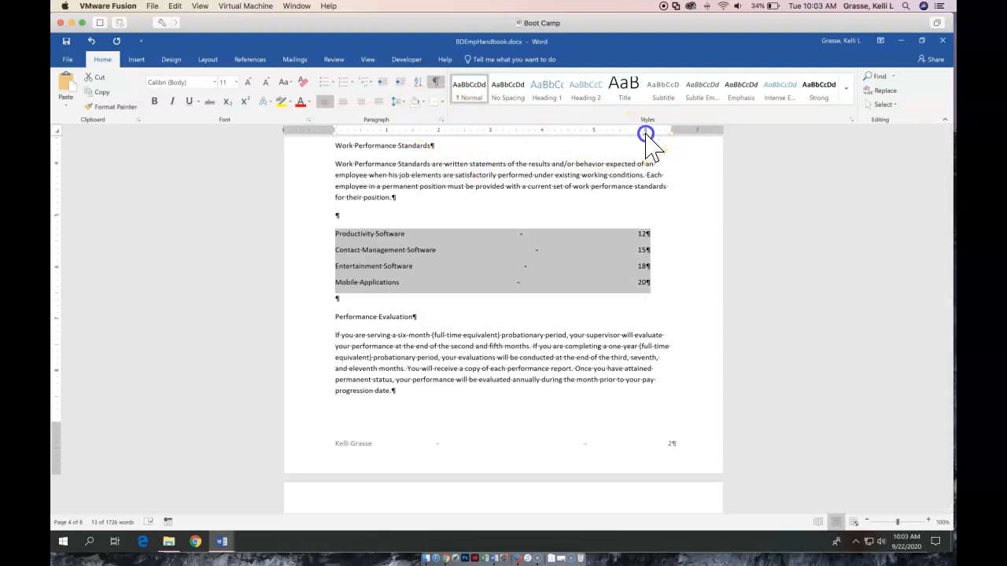
double_click(645, 133)
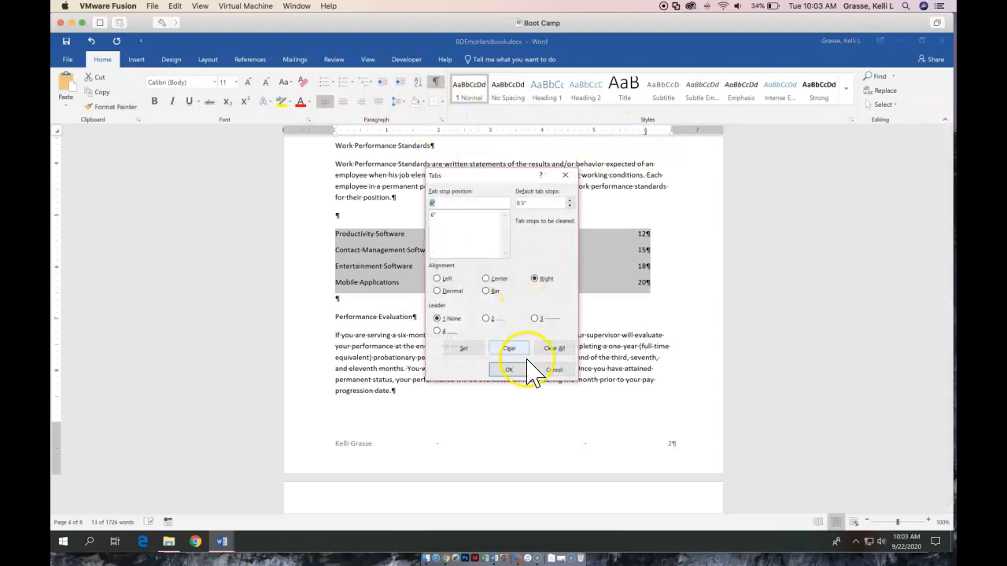
left_click(549, 373)
left_click(443, 120)
left_click(416, 432)
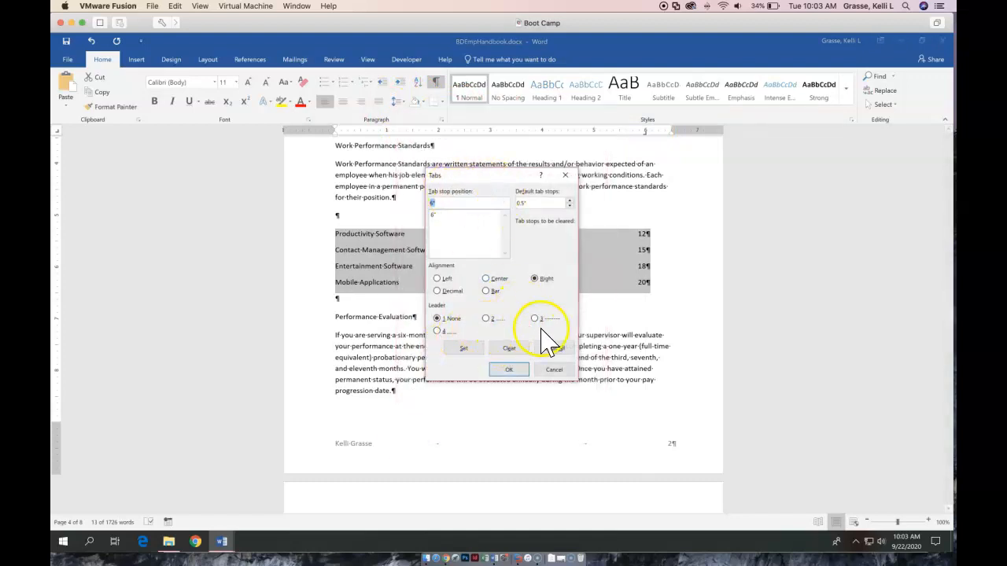
left_click(435, 215)
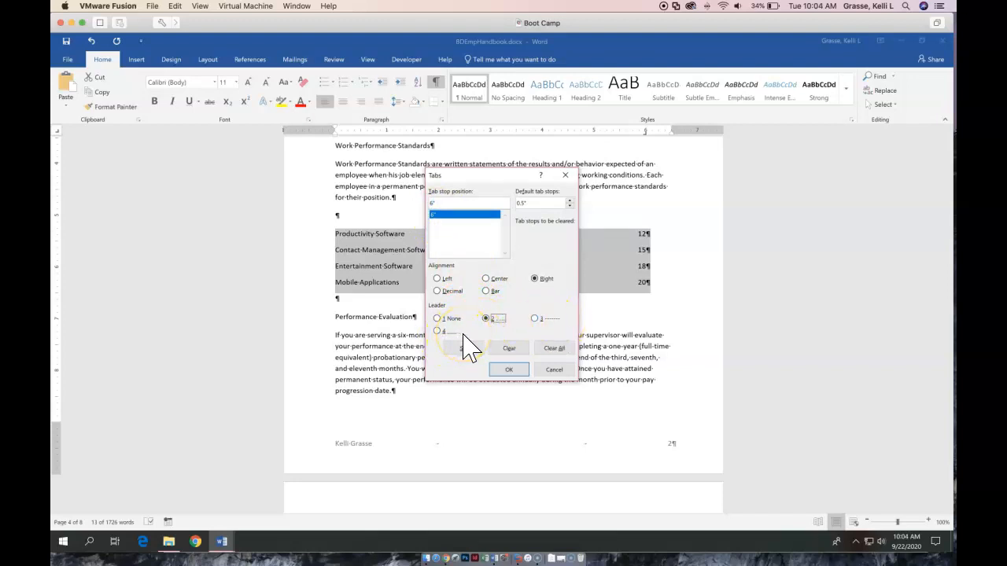
left_click(485, 319)
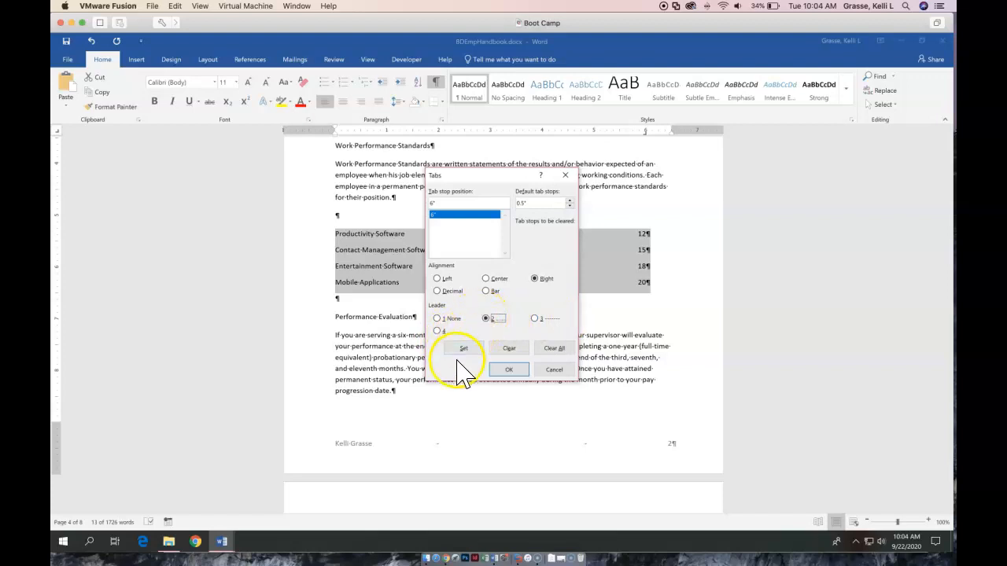
left_click(463, 349)
left_click(509, 369)
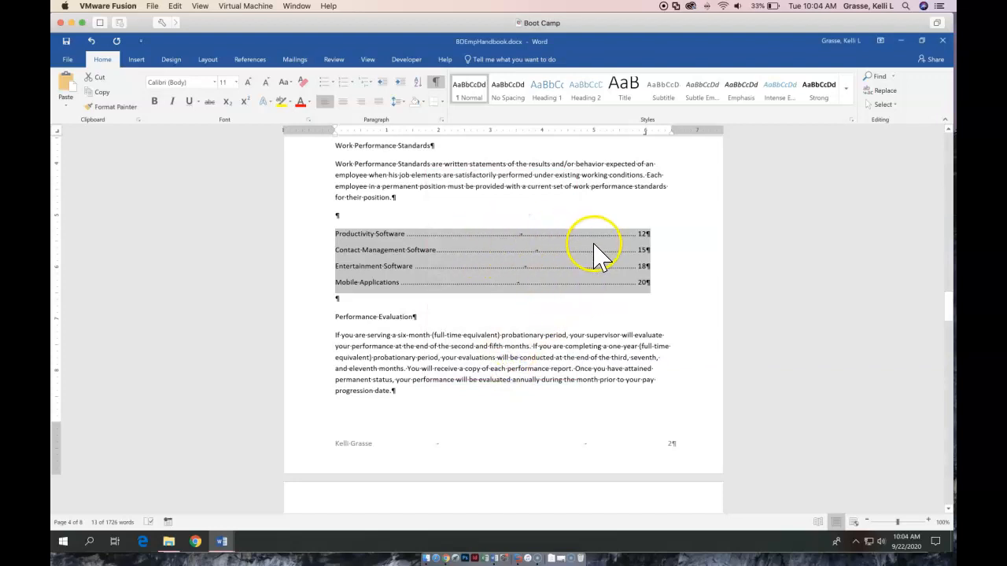
left_click(435, 82)
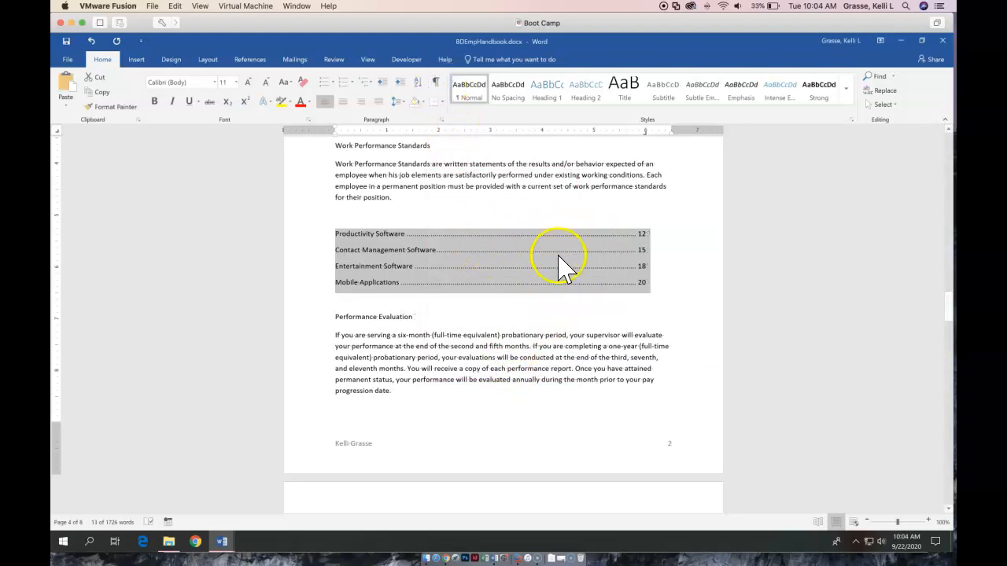